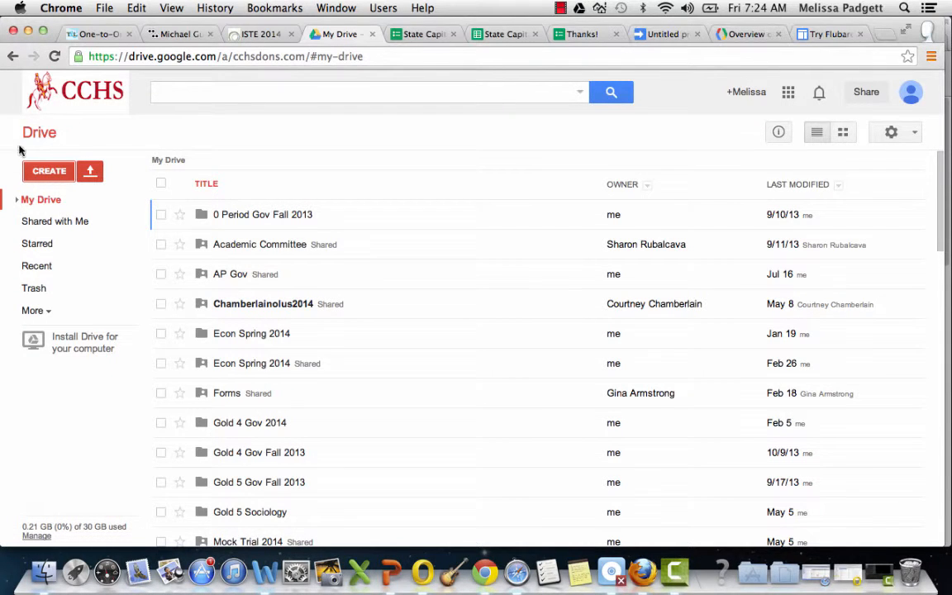
Step: Create a new form in Drive and title it State Capitals Quiz
left_click(52, 172)
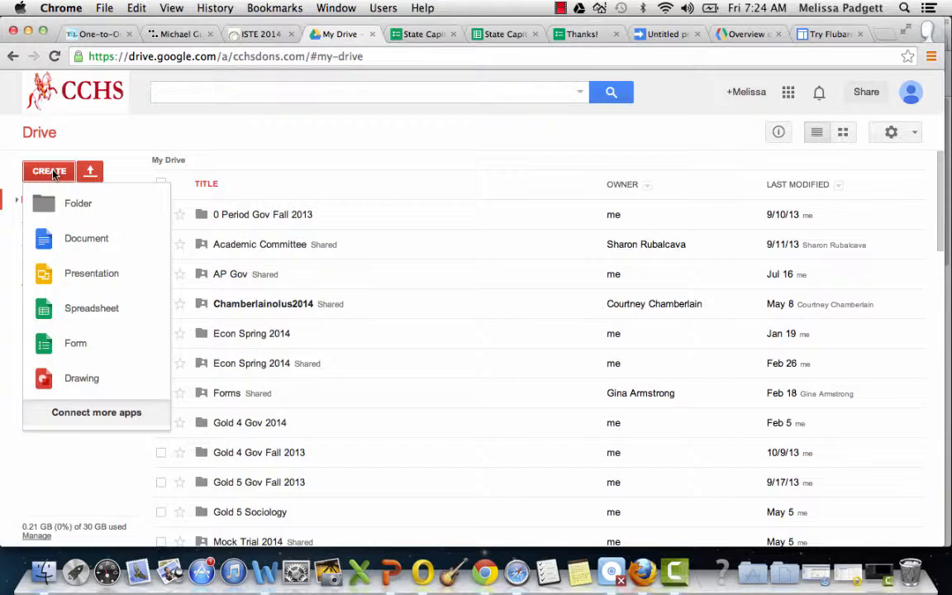
left_click(60, 346)
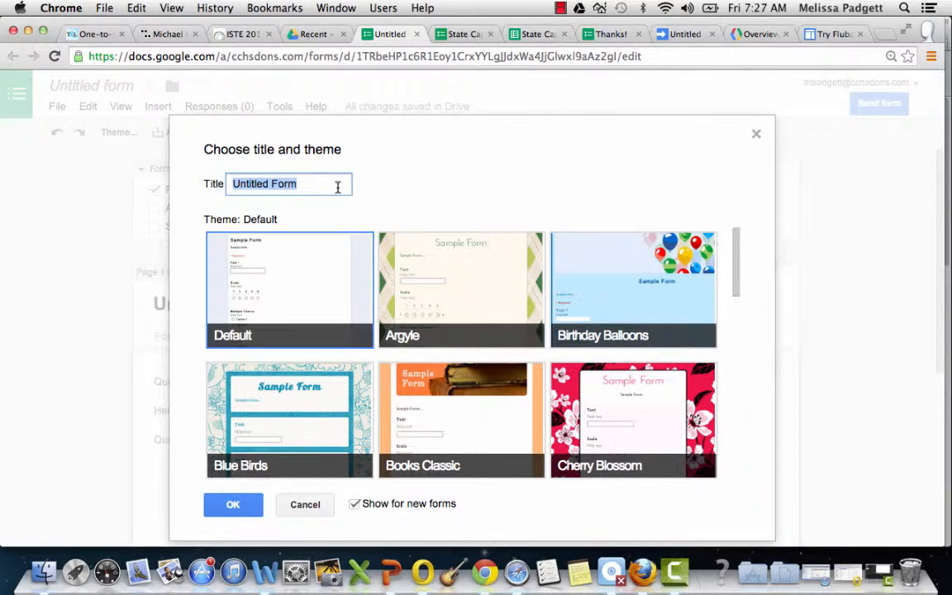
type("State ")
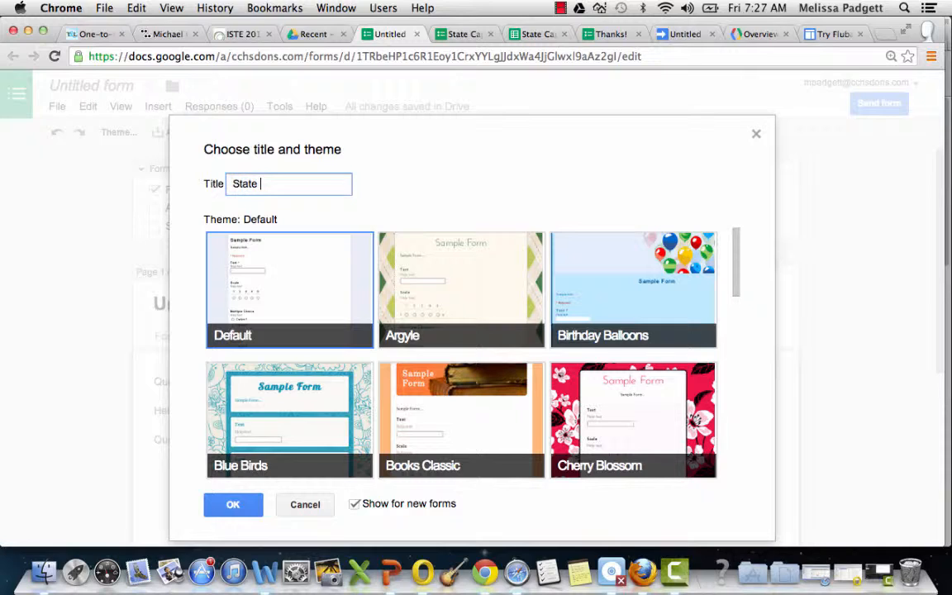
type("Capitals Quiz")
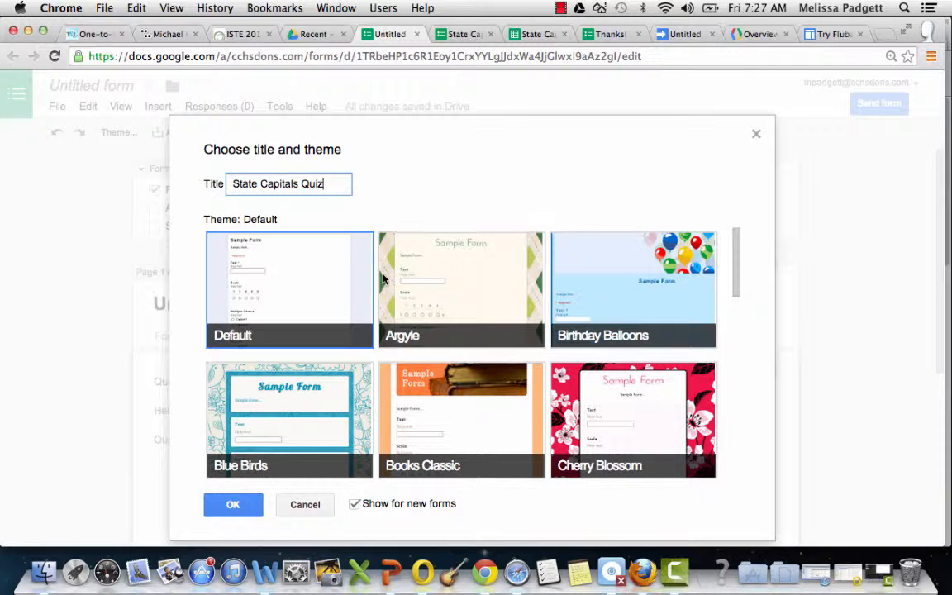
Step: Choose the Books Classic theme for the new form and confirm the title and theme
scroll(466, 273, "down", 1)
scroll(466, 274, "down", 2)
scroll(434, 281, "up", 3)
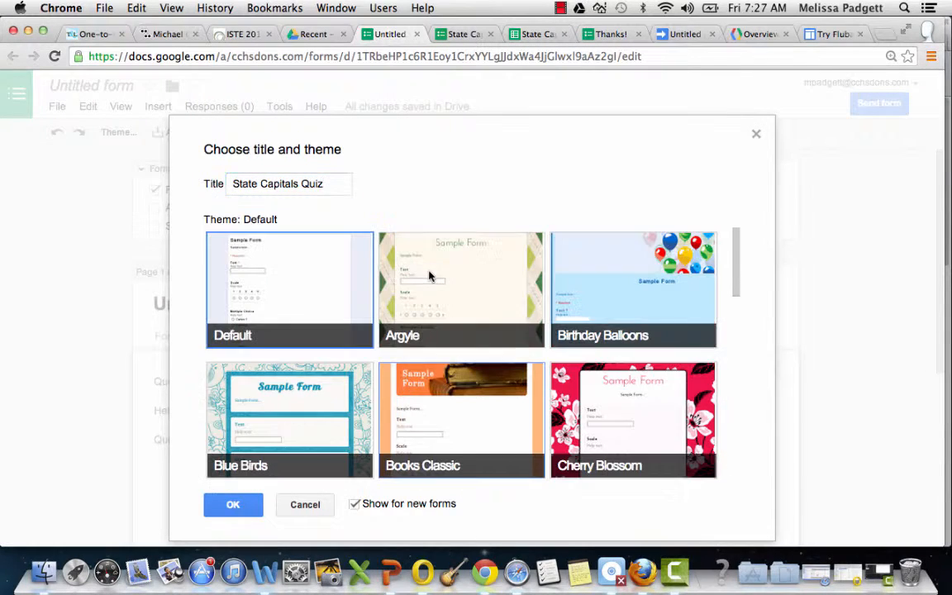
scroll(379, 360, "down", 1)
left_click(378, 363)
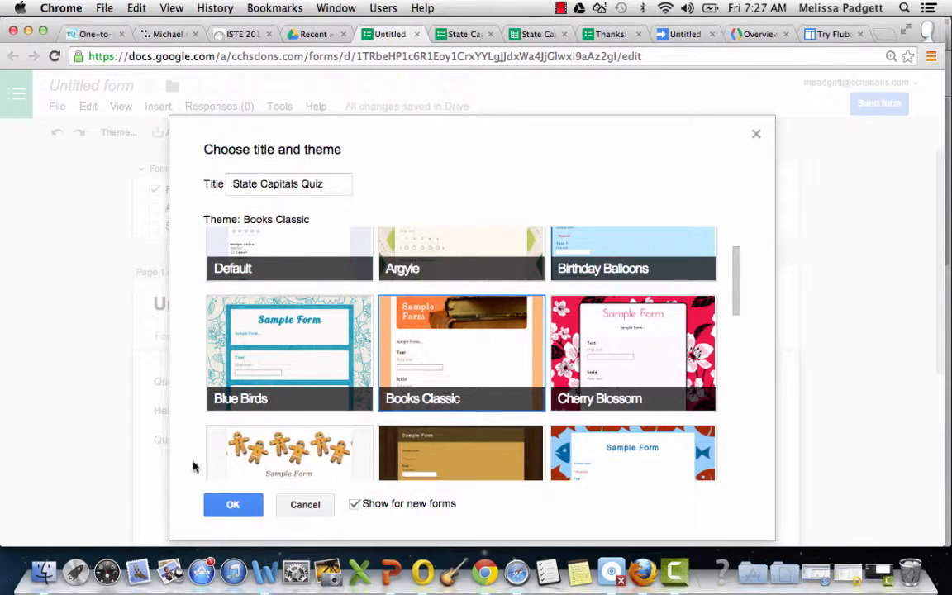
left_click(231, 505)
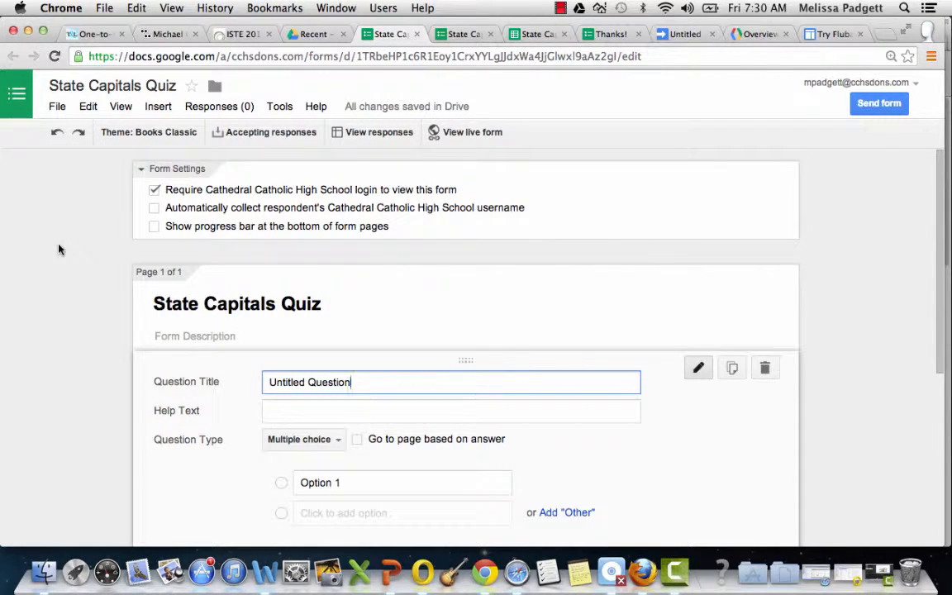
Step: Replace the first question's placeholder title with First and Last Name
double_click(356, 381)
left_click(357, 378)
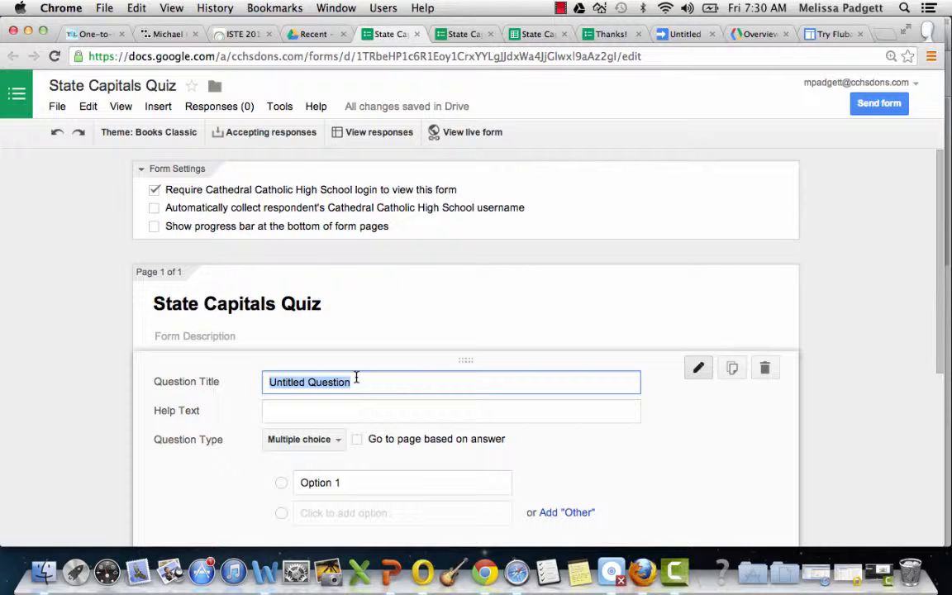
type("First an")
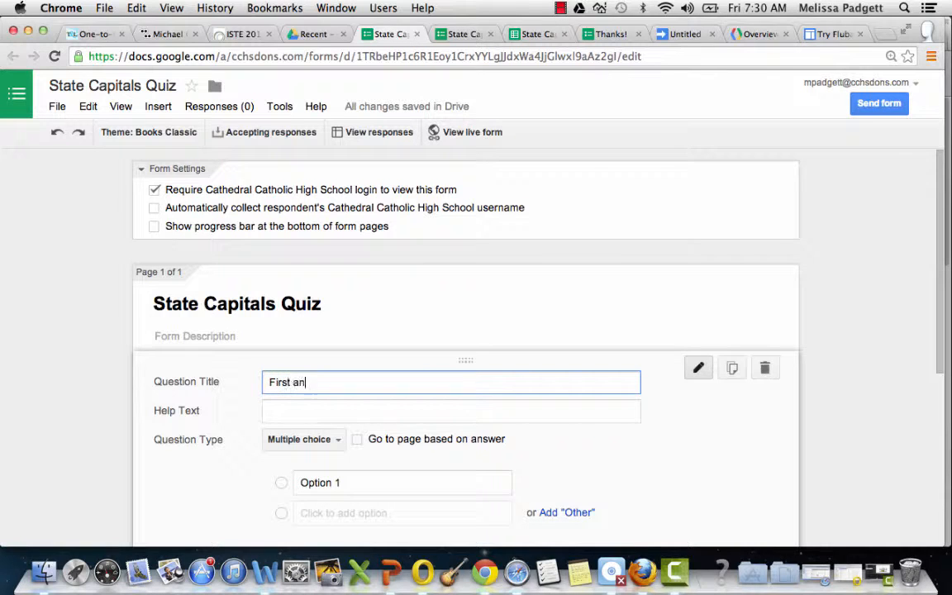
type("d Last Name")
scroll(484, 331, "down", 2)
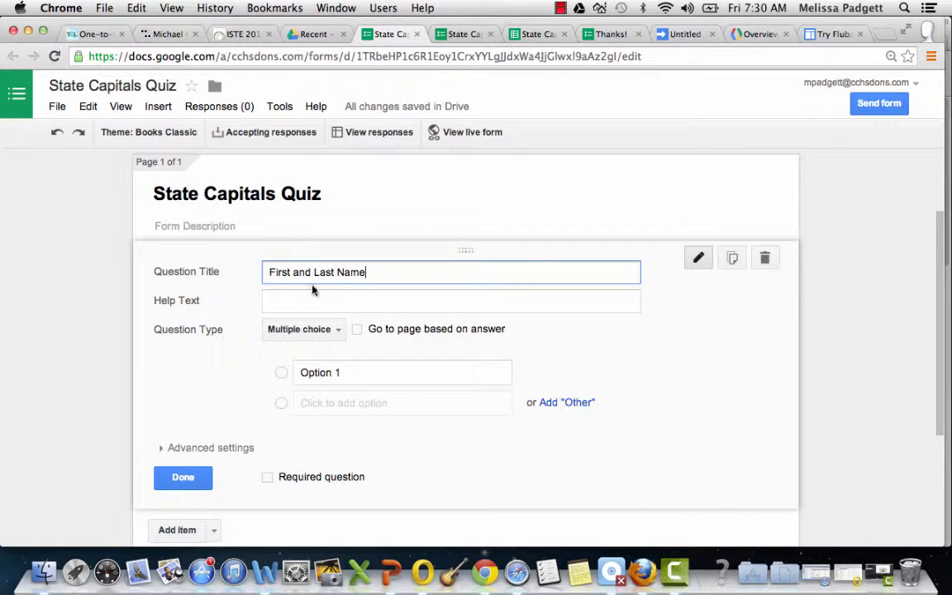
Step: Set the name question's type to Text, make it required, and finish editing it
left_click(335, 331)
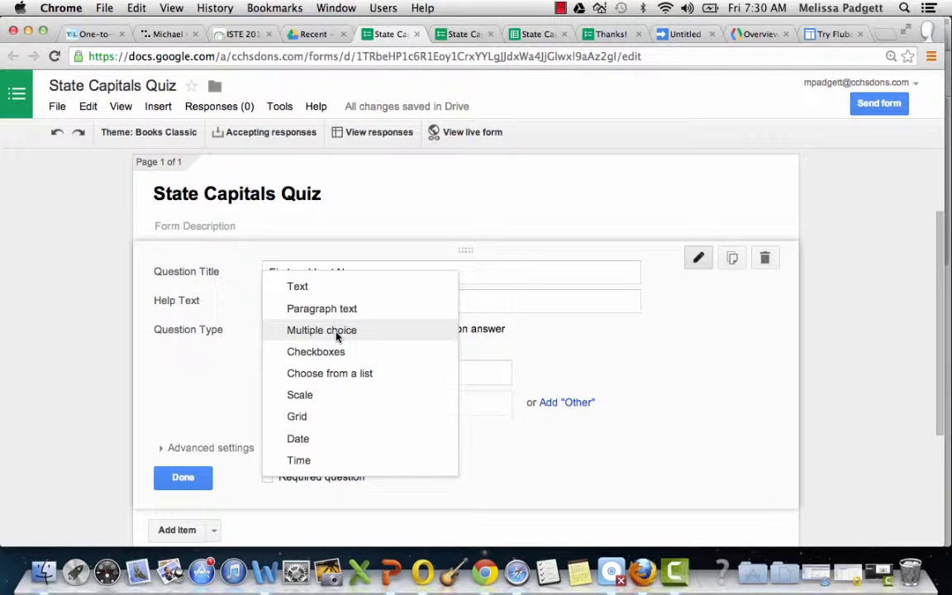
left_click(318, 285)
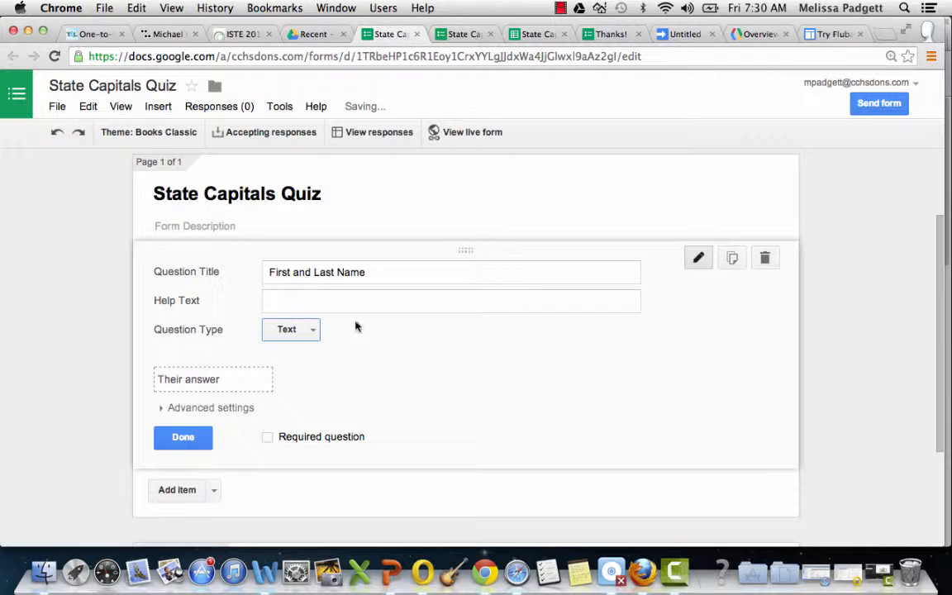
left_click(314, 331)
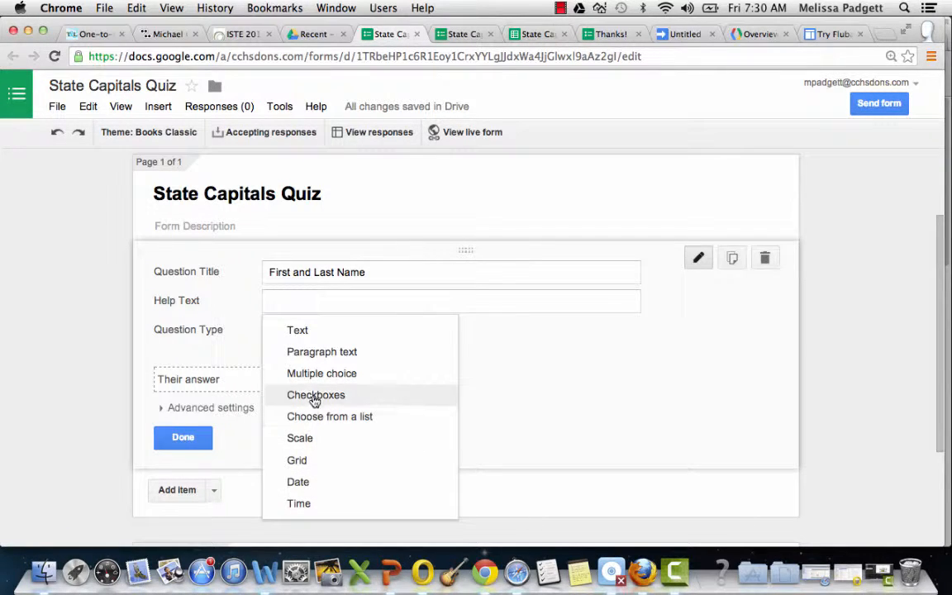
left_click(308, 334)
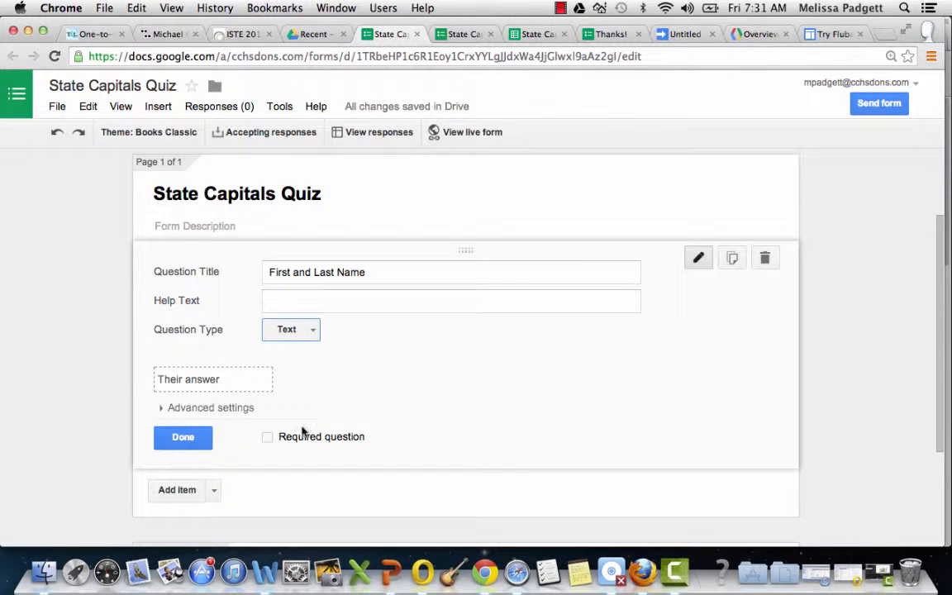
left_click(268, 438)
left_click(181, 438)
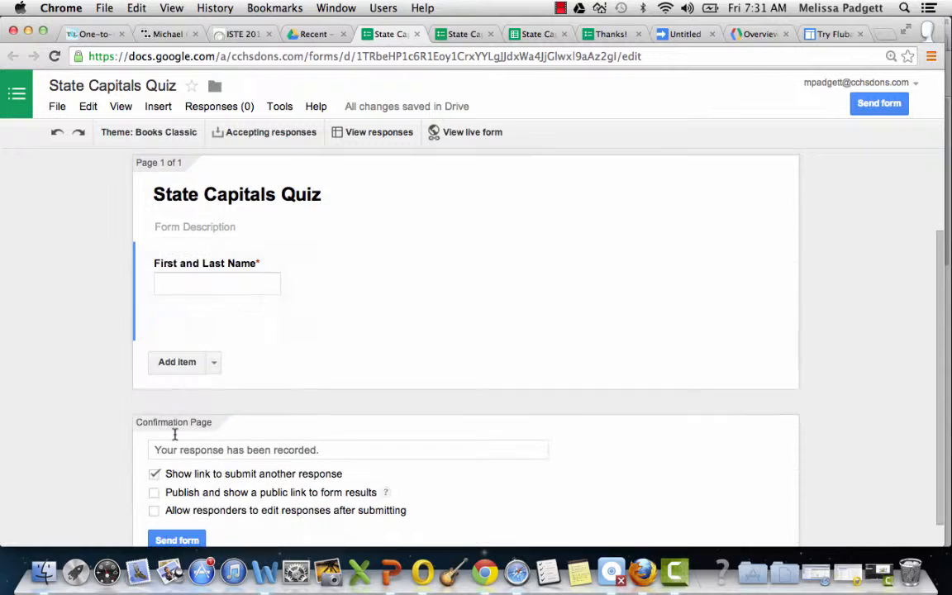
Step: Add a multiple choice question titled "What is the capital of California?"
left_click(214, 337)
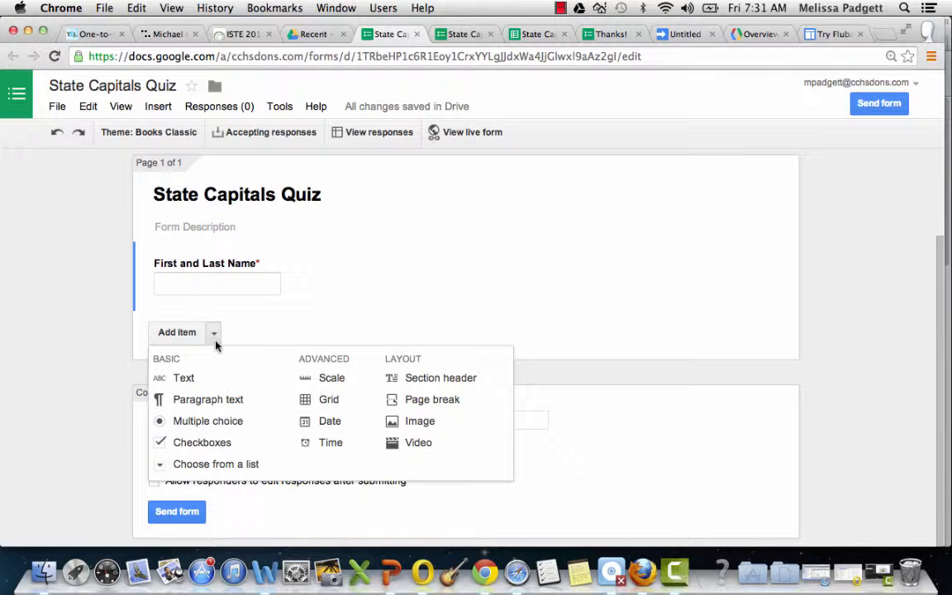
left_click(196, 420)
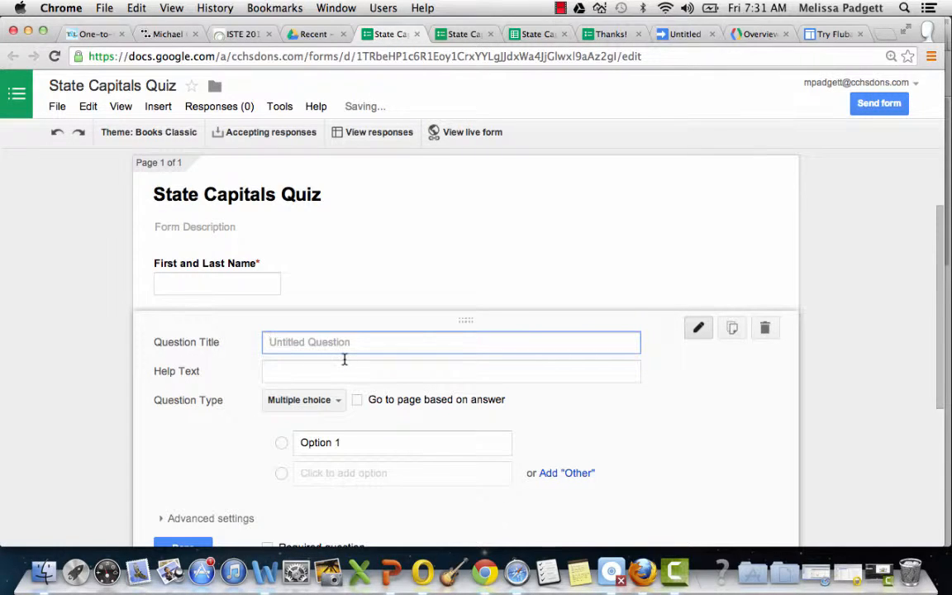
type("What is the capi")
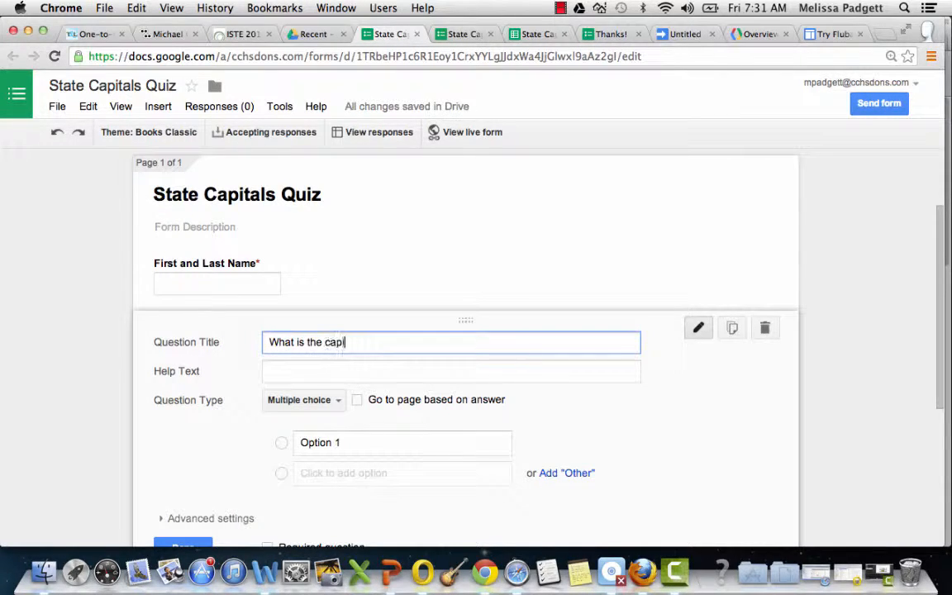
type("tal of California?")
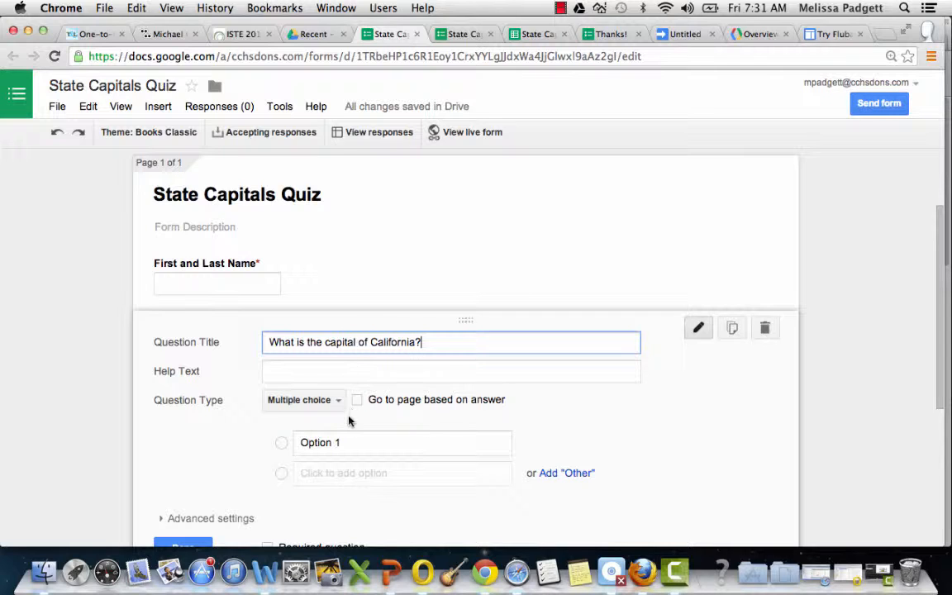
Step: Look at the California question's answer option, required setting and advanced settings without changing them
left_click(349, 442)
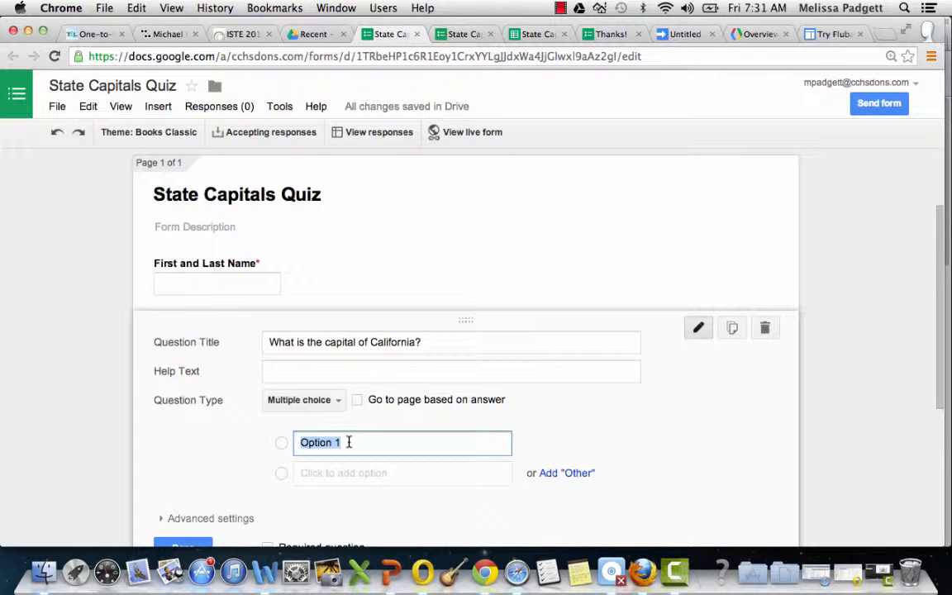
scroll(348, 442, "down", 2)
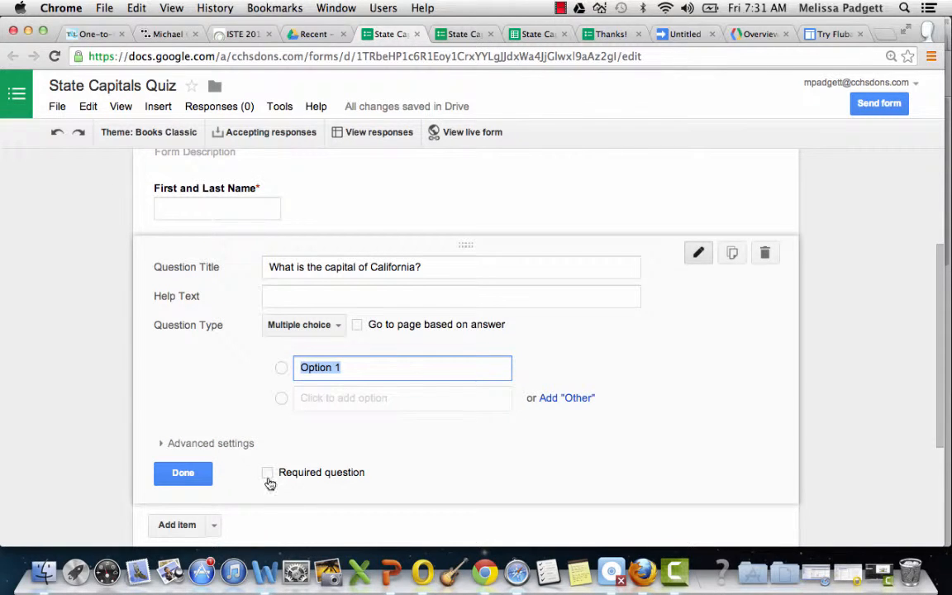
left_click(162, 445)
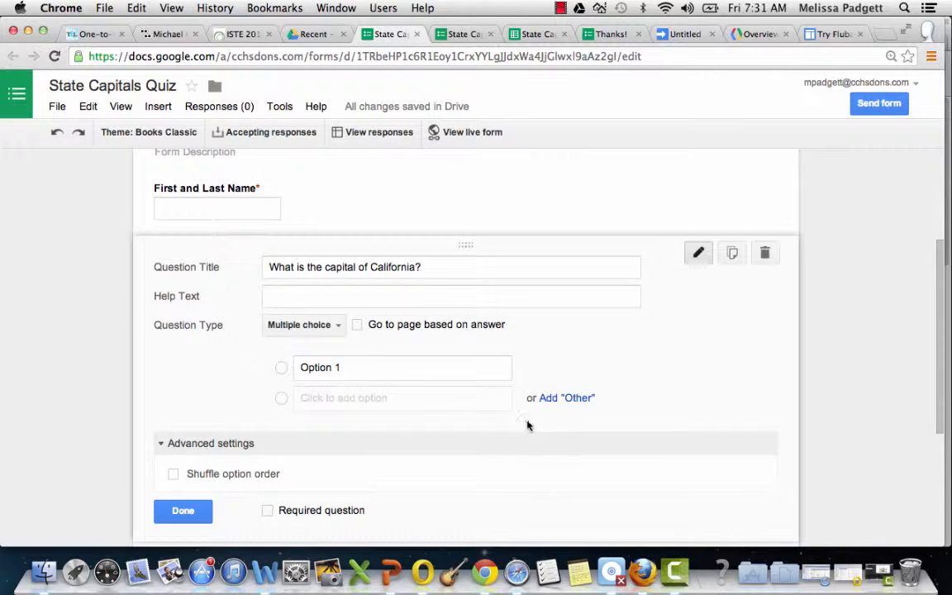
left_click(162, 444)
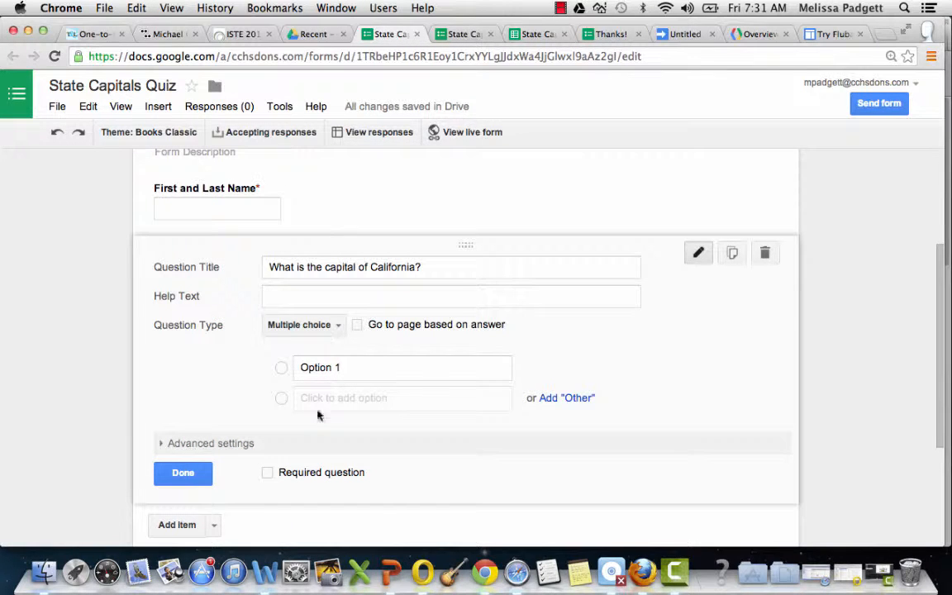
scroll(310, 417, "up", 2)
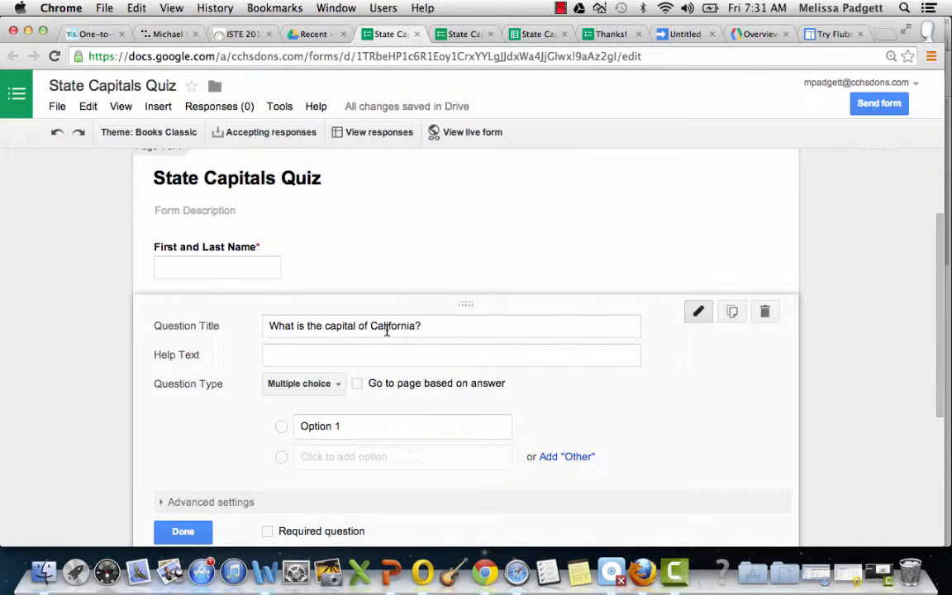
Step: Switch to the already completed State Capitals Quiz form and review all its questions from start to end
left_click(457, 36)
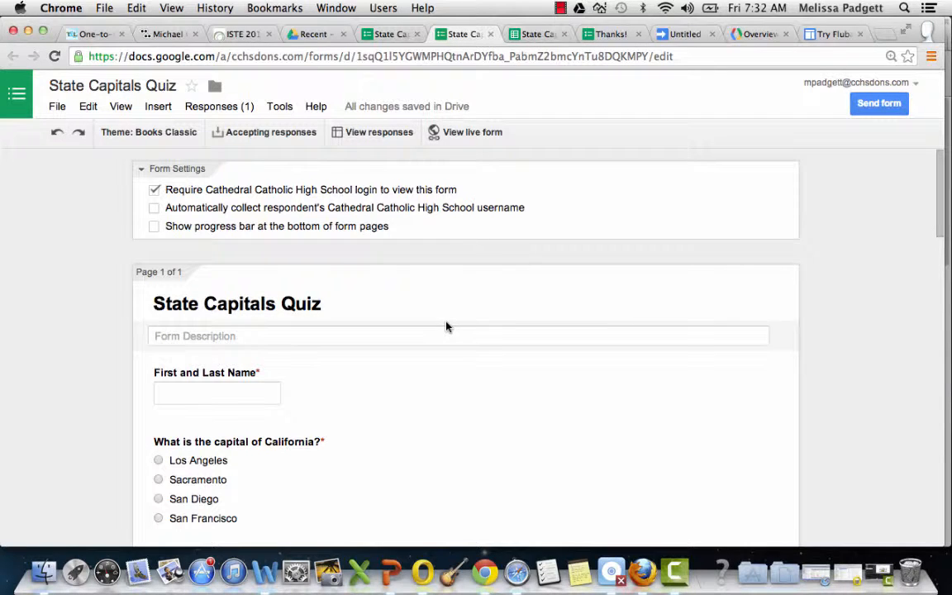
scroll(447, 327, "down", 5)
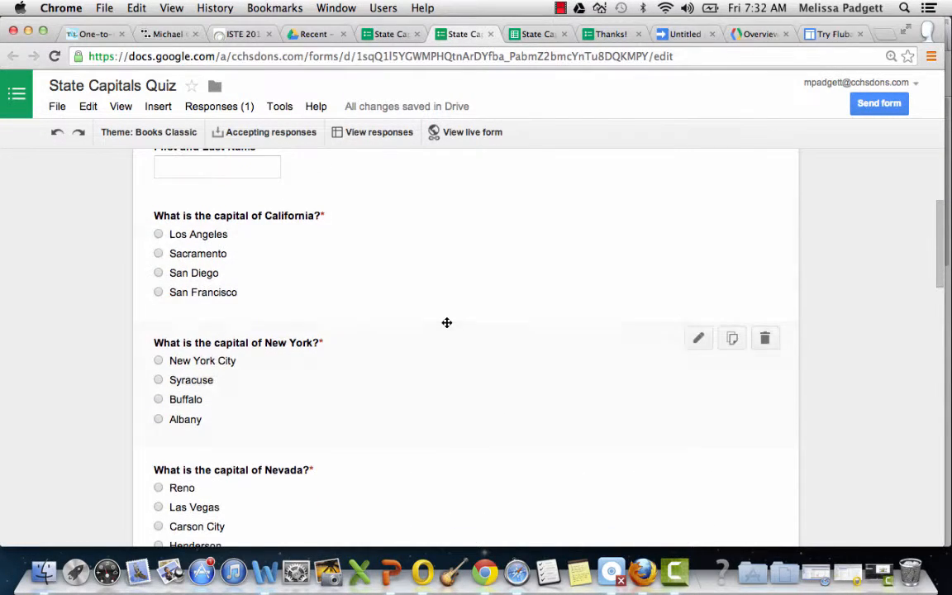
scroll(446, 322, "down", 10)
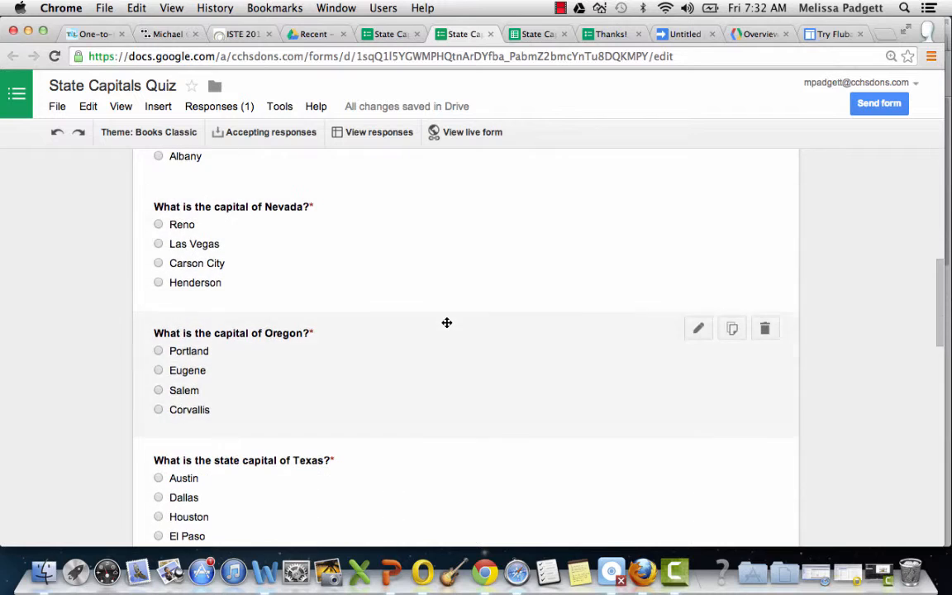
scroll(446, 323, "down", 4)
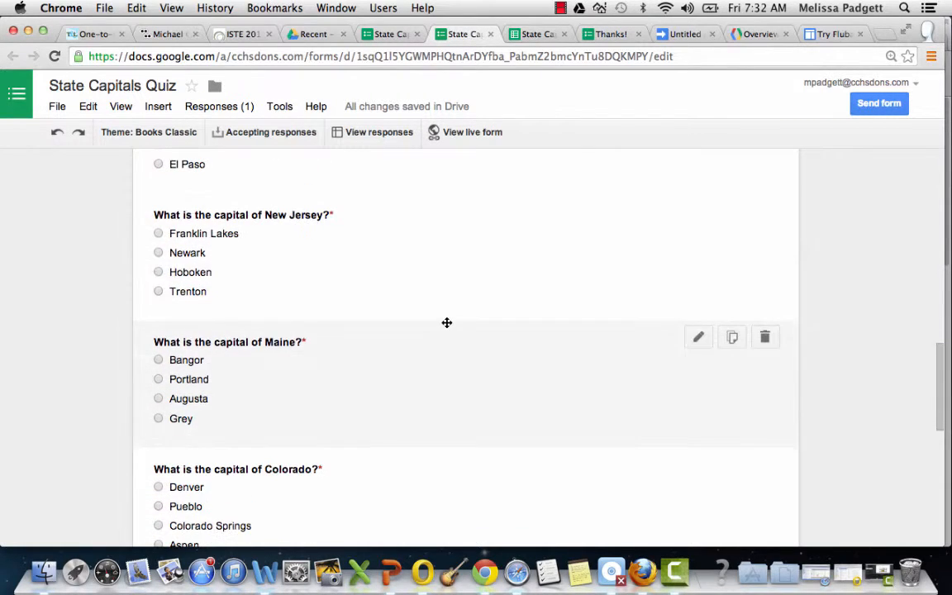
scroll(446, 322, "down", 3)
scroll(446, 322, "down", 2)
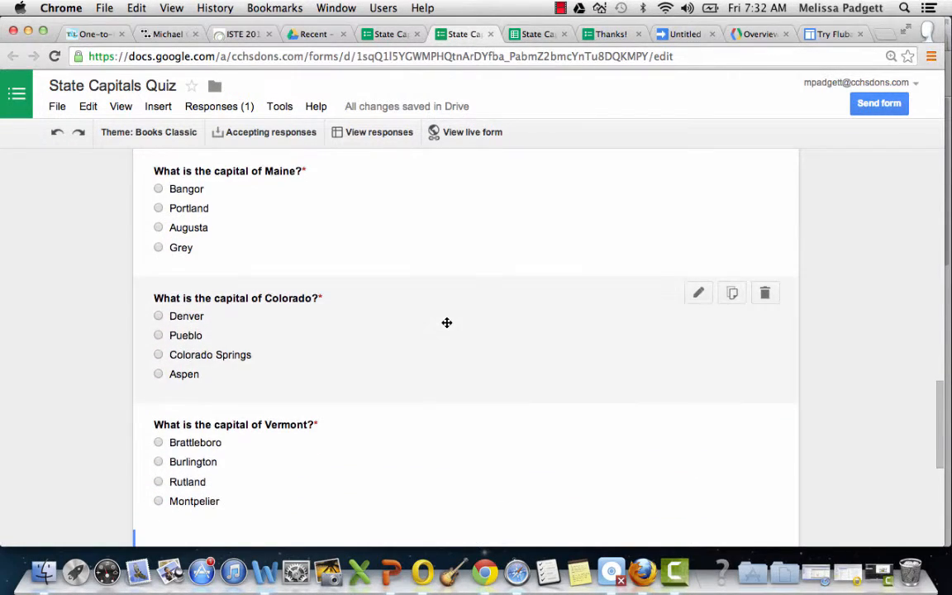
scroll(446, 322, "down", 7)
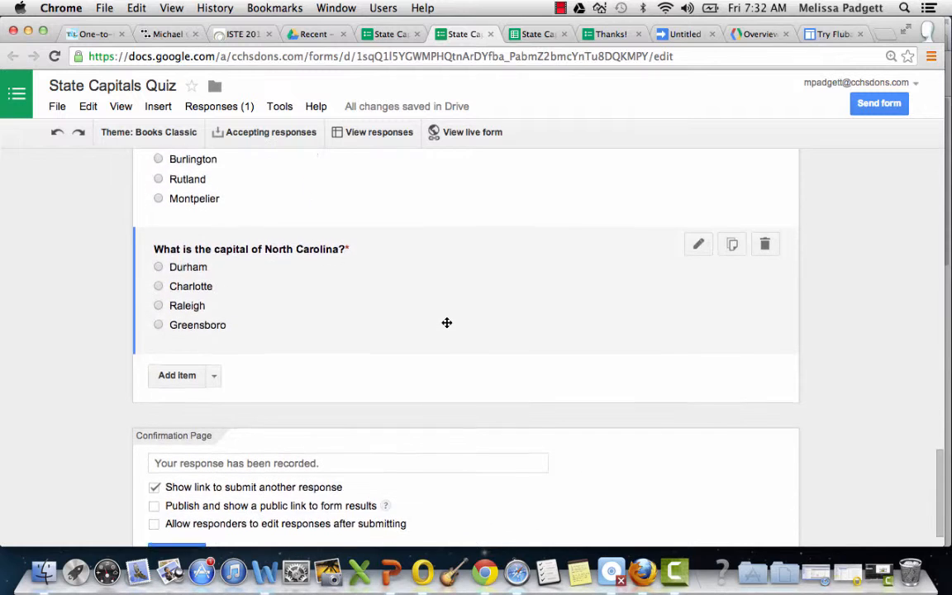
scroll(447, 323, "up", 15)
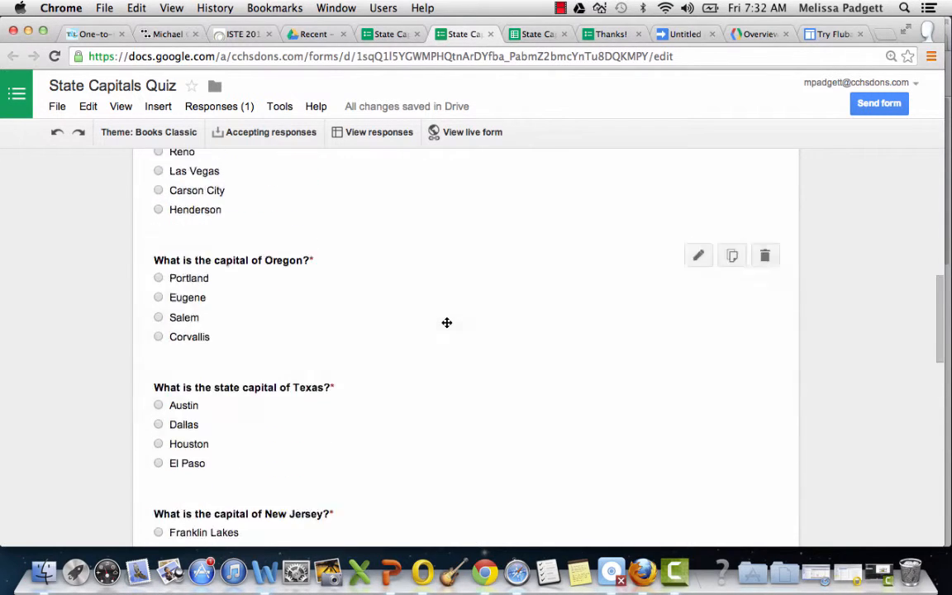
scroll(446, 322, "up", 8)
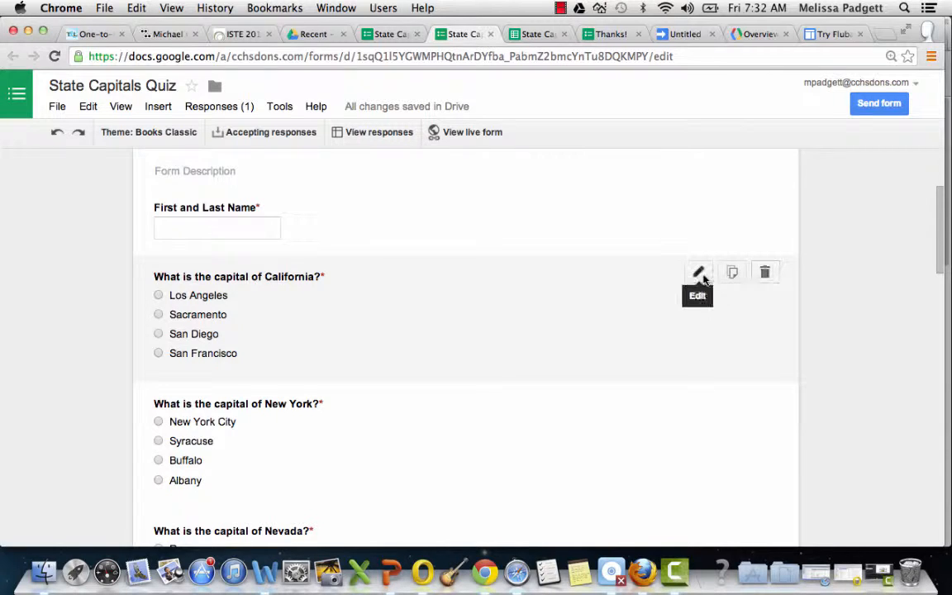
Step: Open the California capital question for editing, review its options and required setting, and close it unchanged
left_click(699, 277)
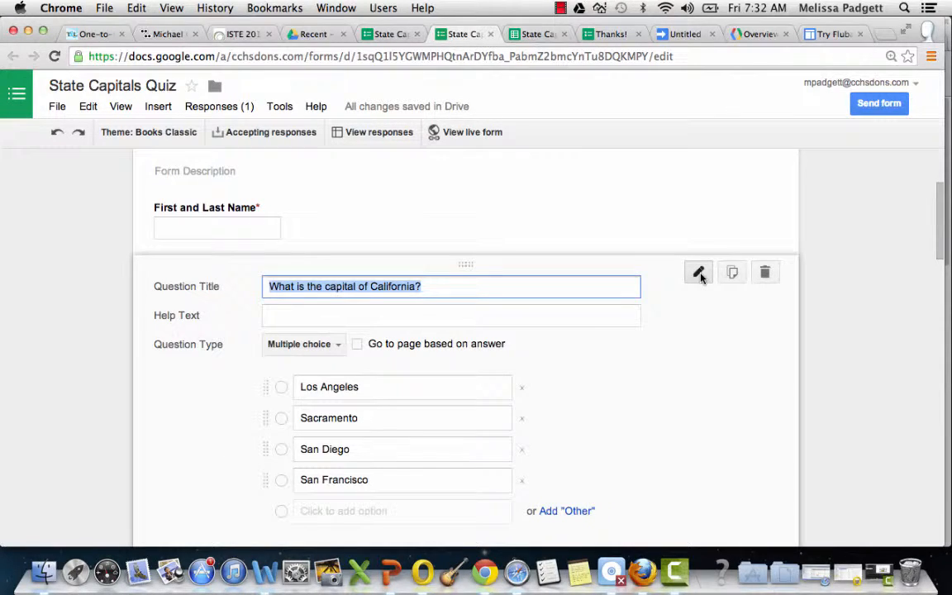
scroll(681, 344, "down", 3)
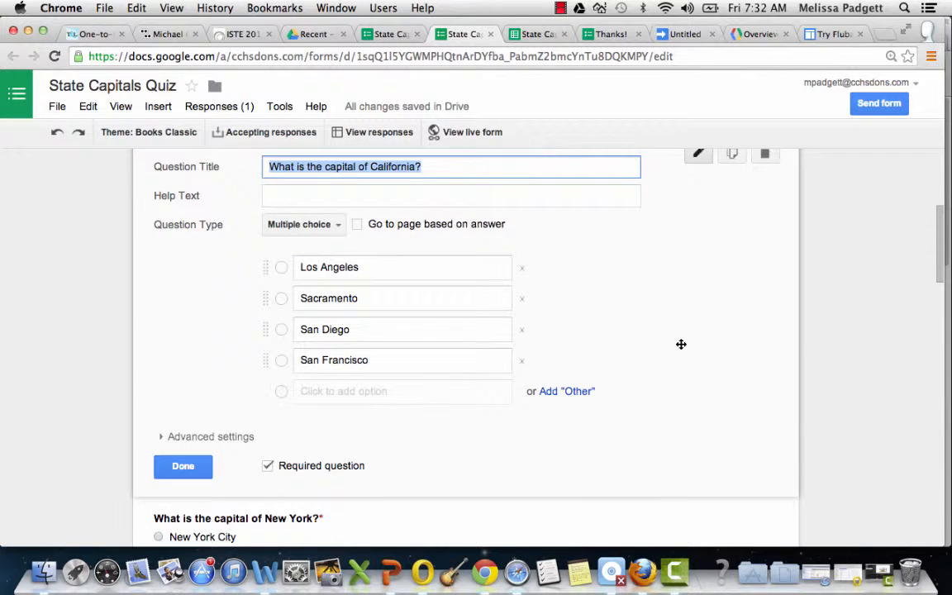
left_click(184, 467)
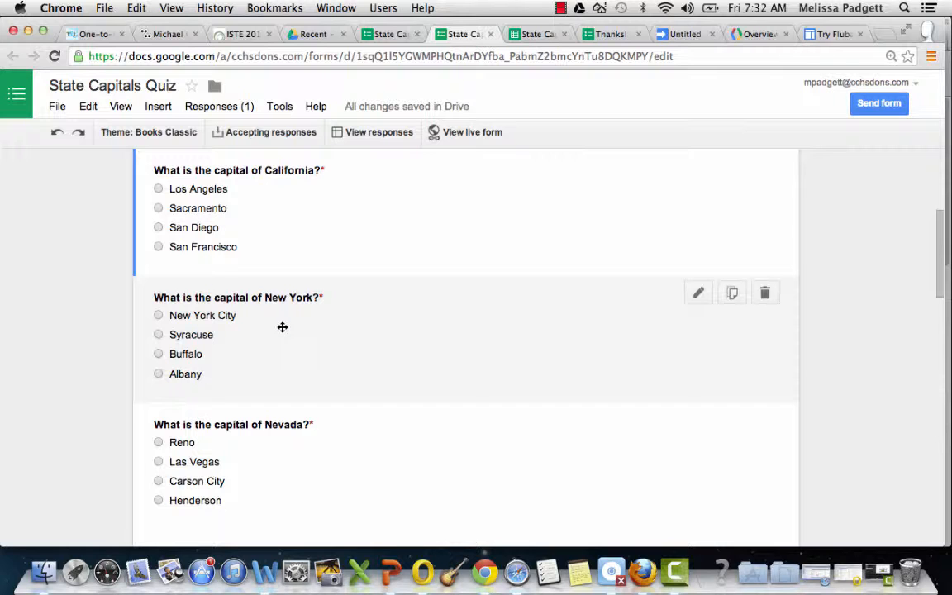
Step: Move the New York capital question below the Nevada question, and check the order of the remaining quiz questions
left_click_drag(282, 328, 285, 400)
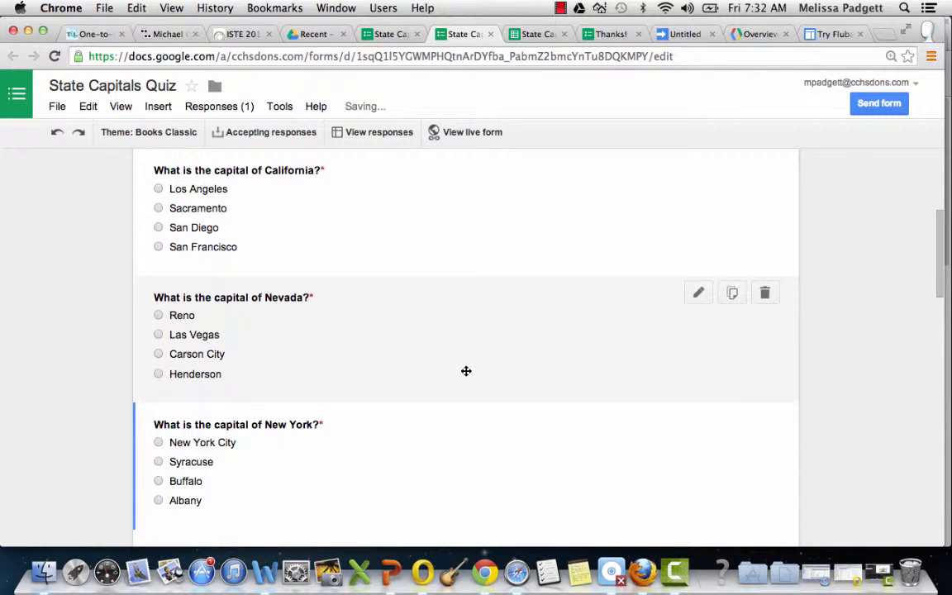
scroll(466, 372, "down", 6)
scroll(466, 372, "down", 5)
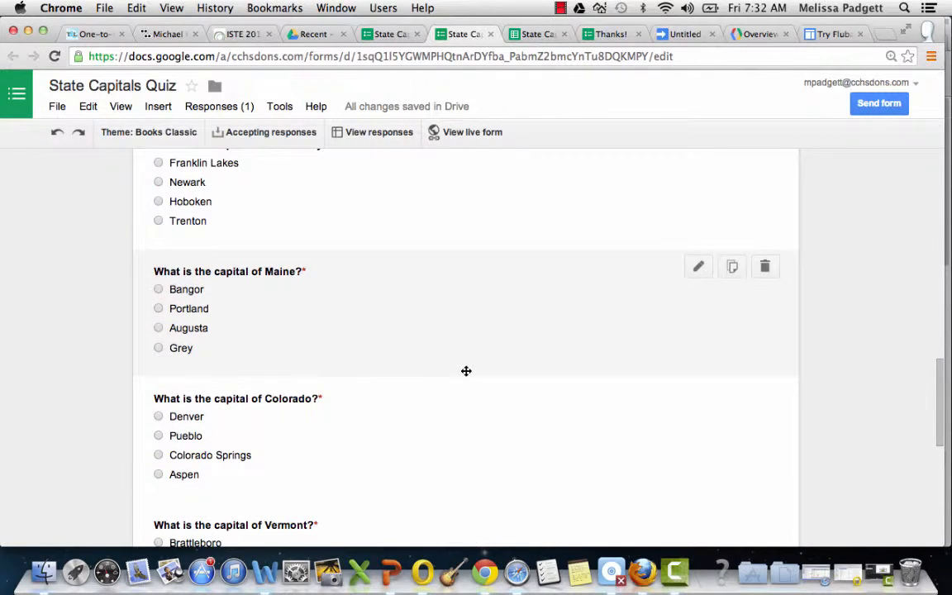
scroll(467, 371, "down", 3)
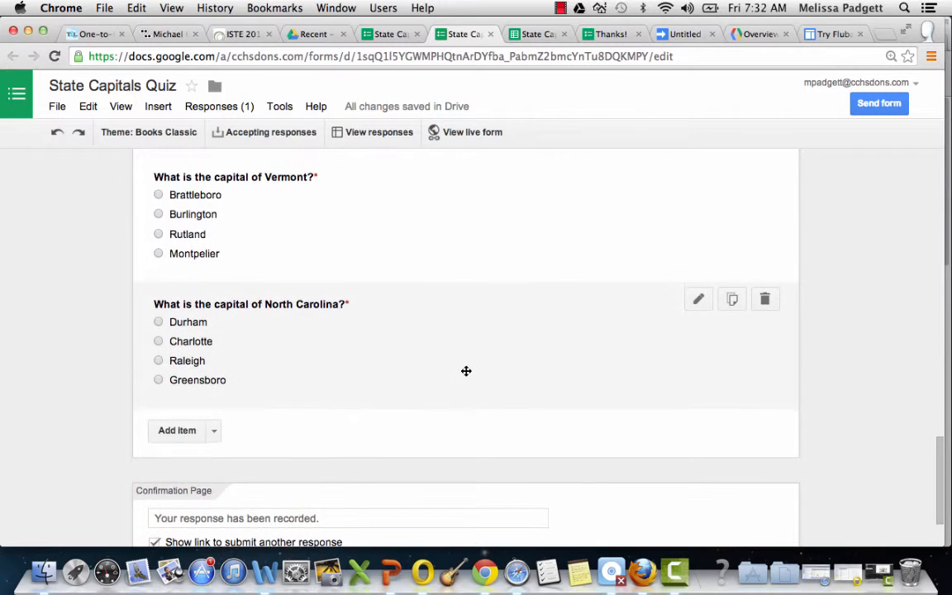
scroll(467, 371, "up", 20)
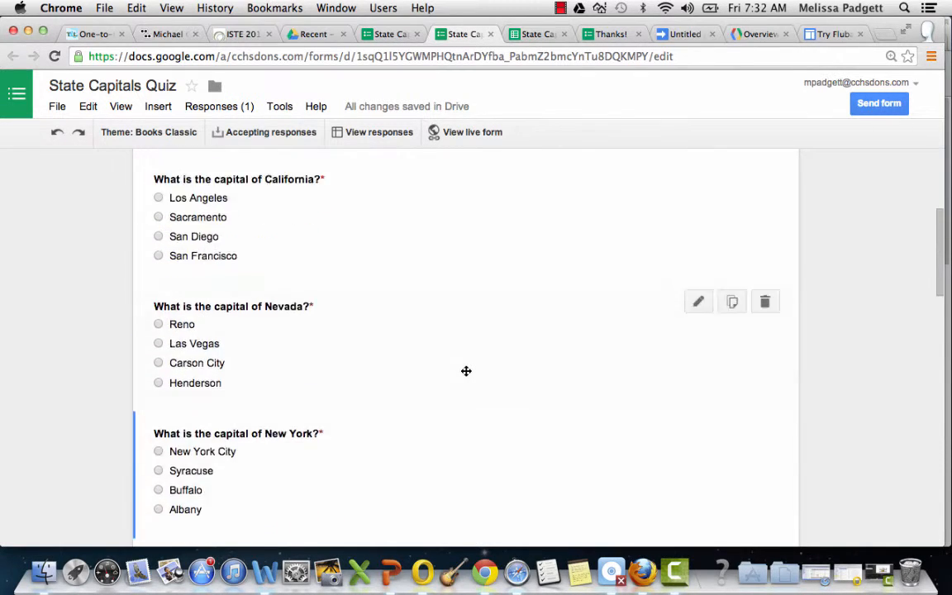
scroll(466, 371, "up", 3)
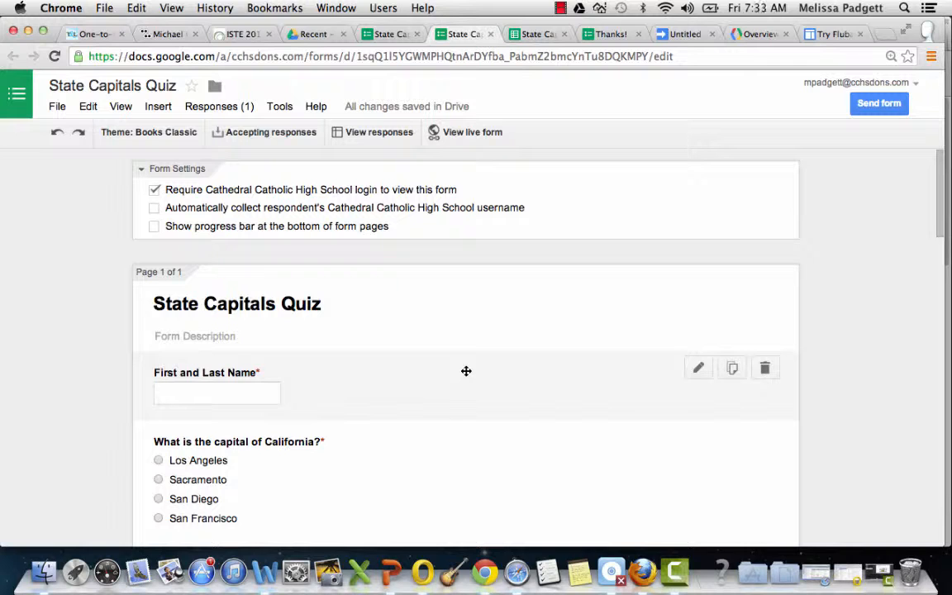
left_click(560, 8)
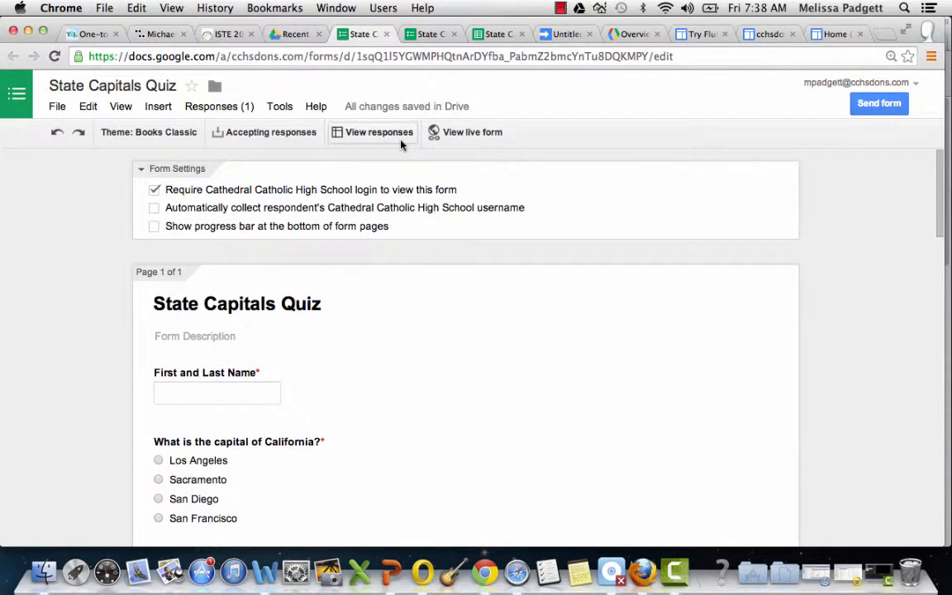
Step: Open the live State Capitals Quiz form and review its name field and all questions through to the end
left_click(438, 132)
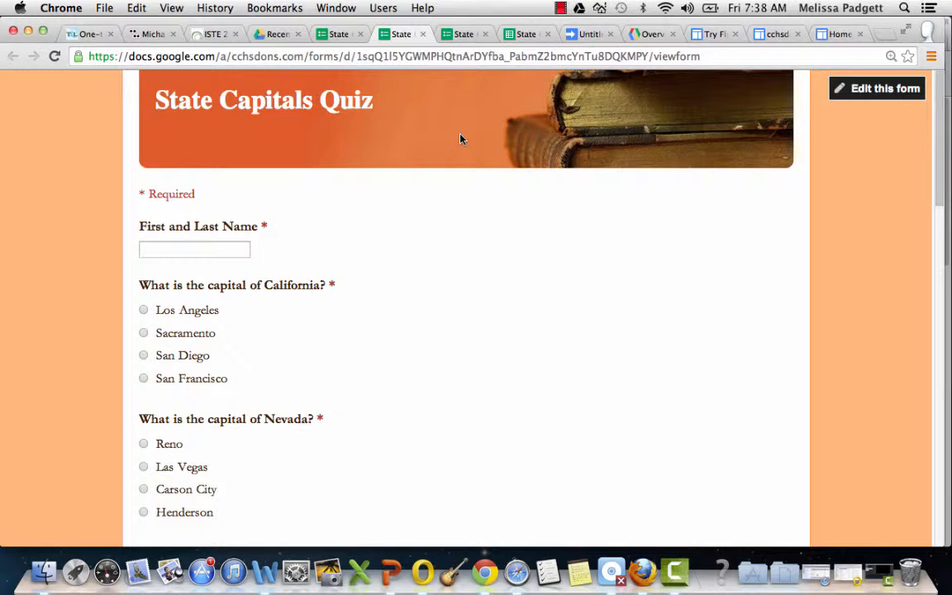
scroll(336, 250, "down", 2)
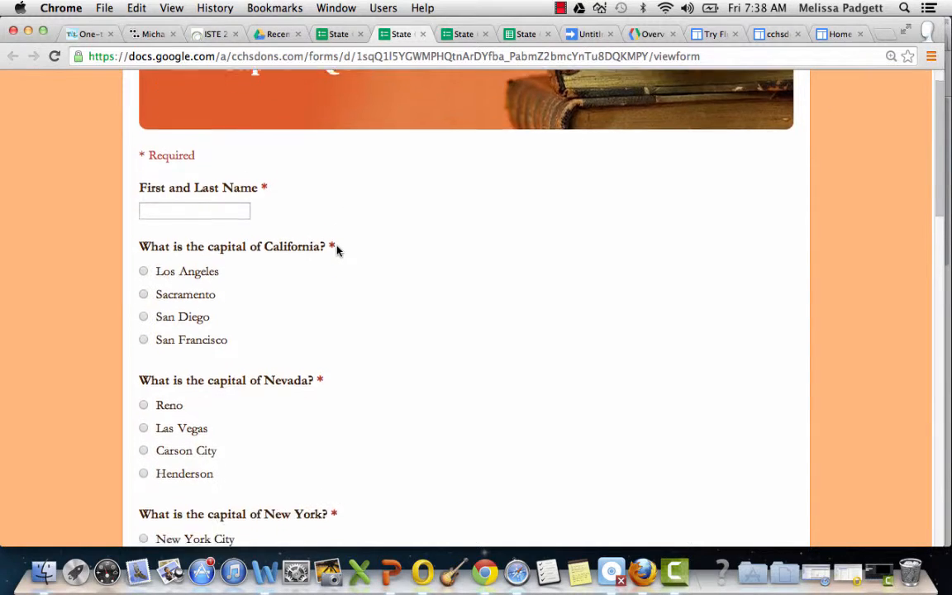
scroll(337, 250, "down", 2)
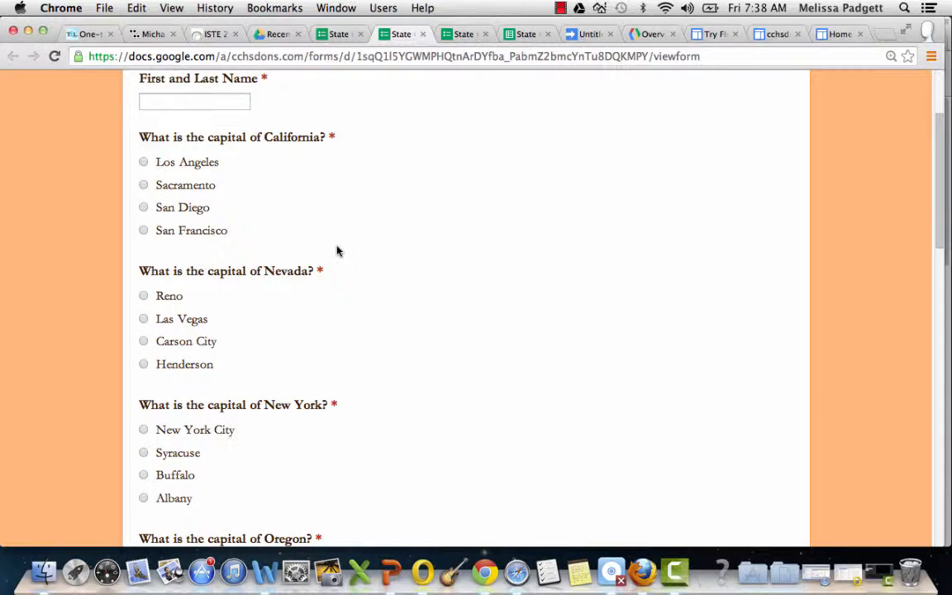
scroll(359, 197, "down", 10)
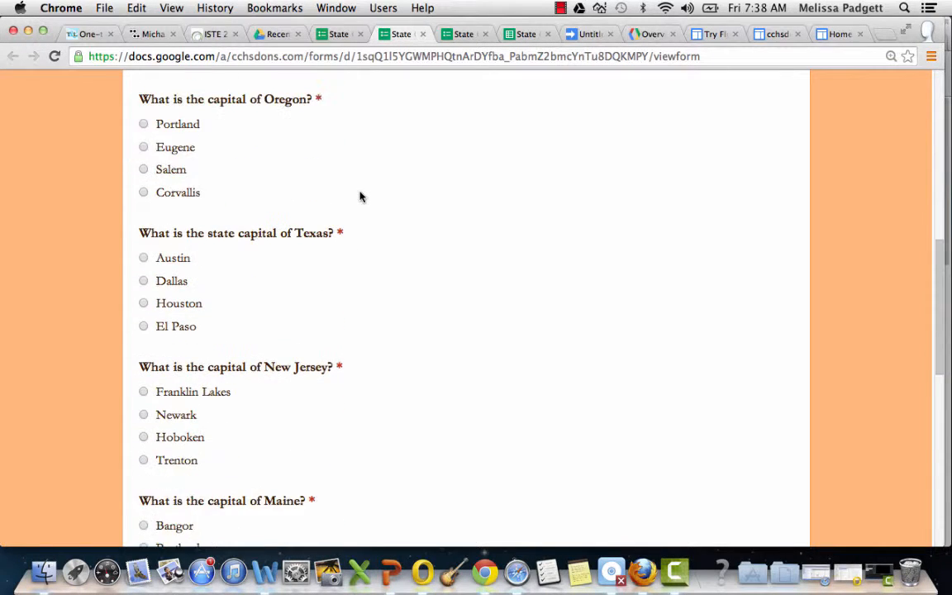
scroll(358, 197, "down", 13)
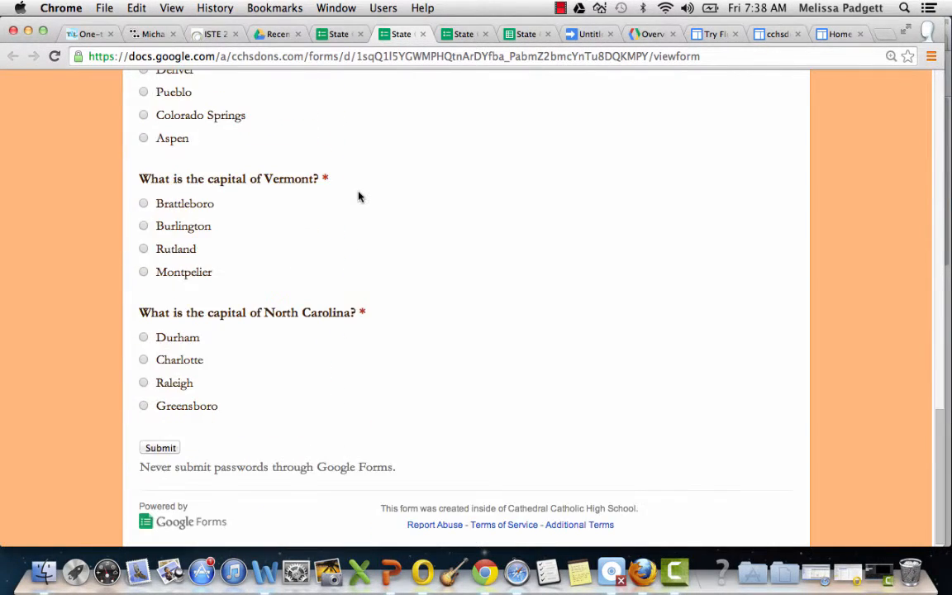
scroll(359, 196, "down", 1)
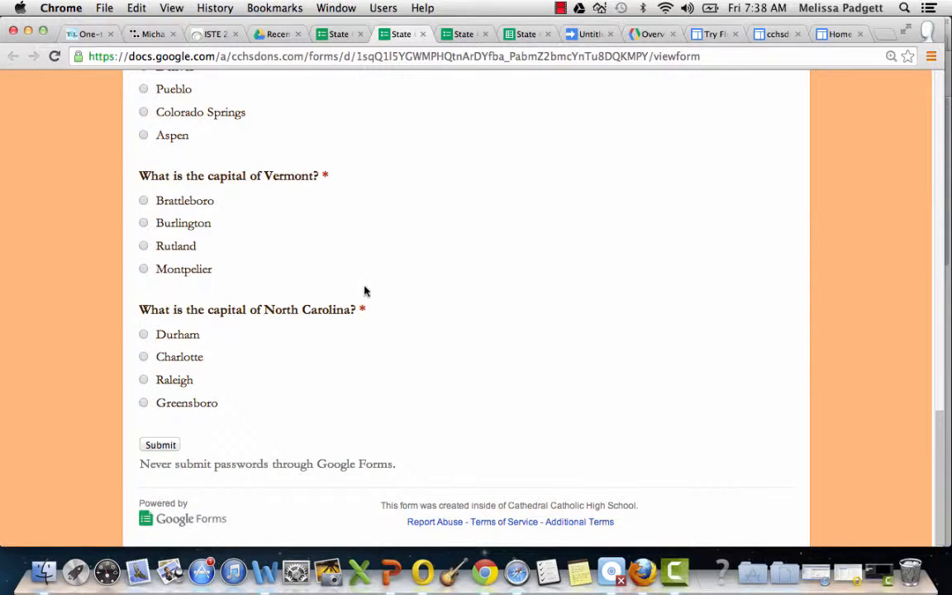
scroll(380, 459, "up", 13)
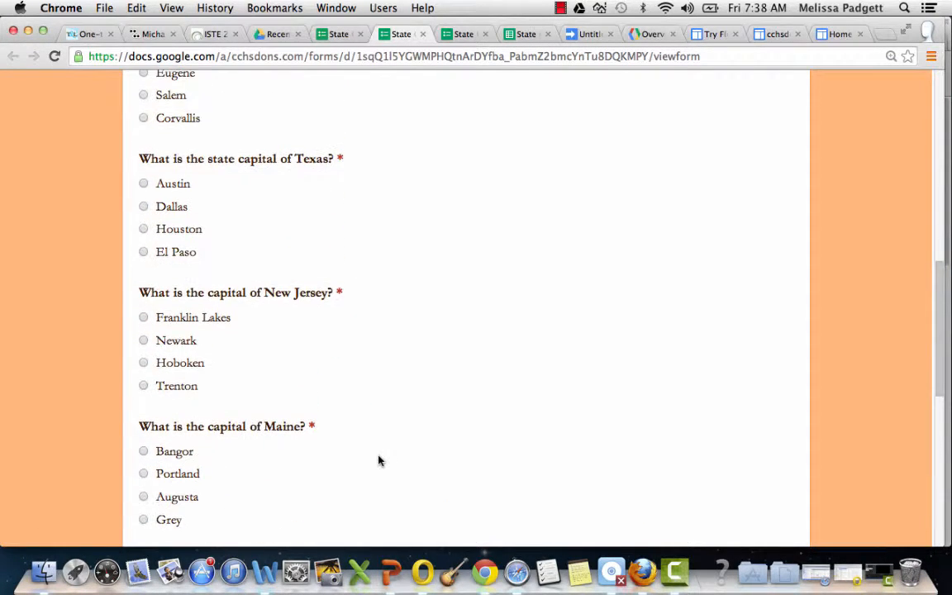
scroll(378, 461, "up", 15)
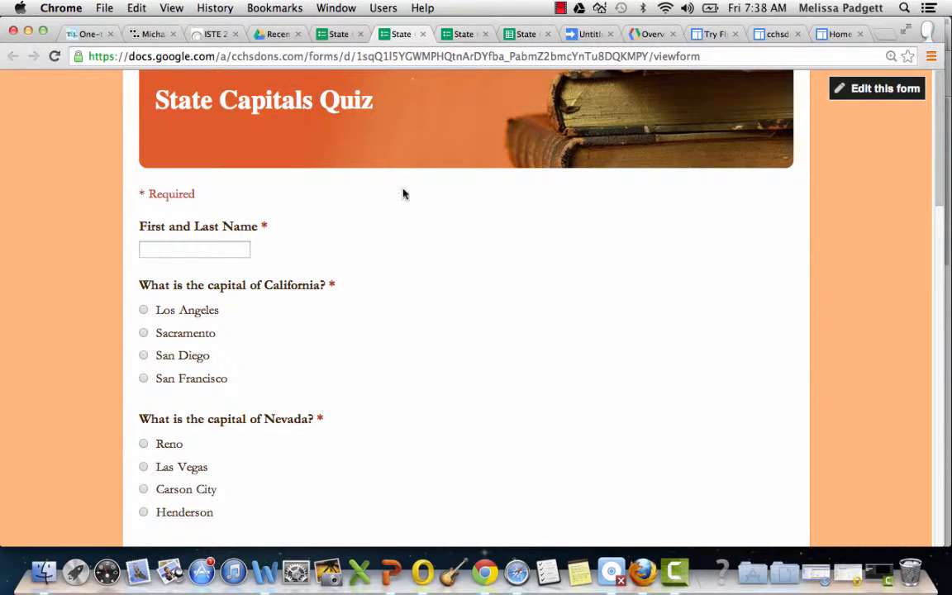
Step: Copy the web address of the live quiz form
left_click(377, 57)
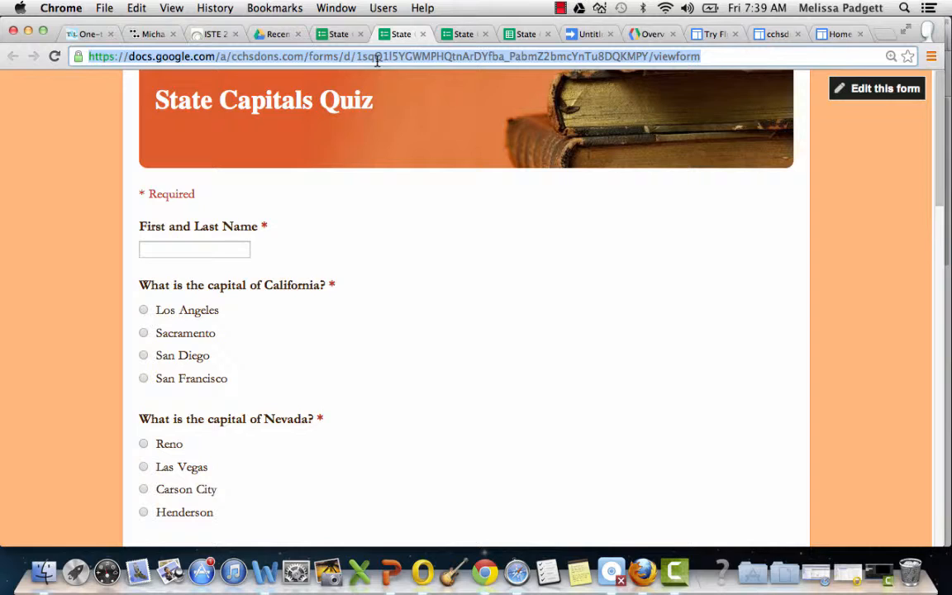
key("super+c")
Step: Return to the quiz's form editor, examine the options for sending the form, and close them without sending
left_click(339, 34)
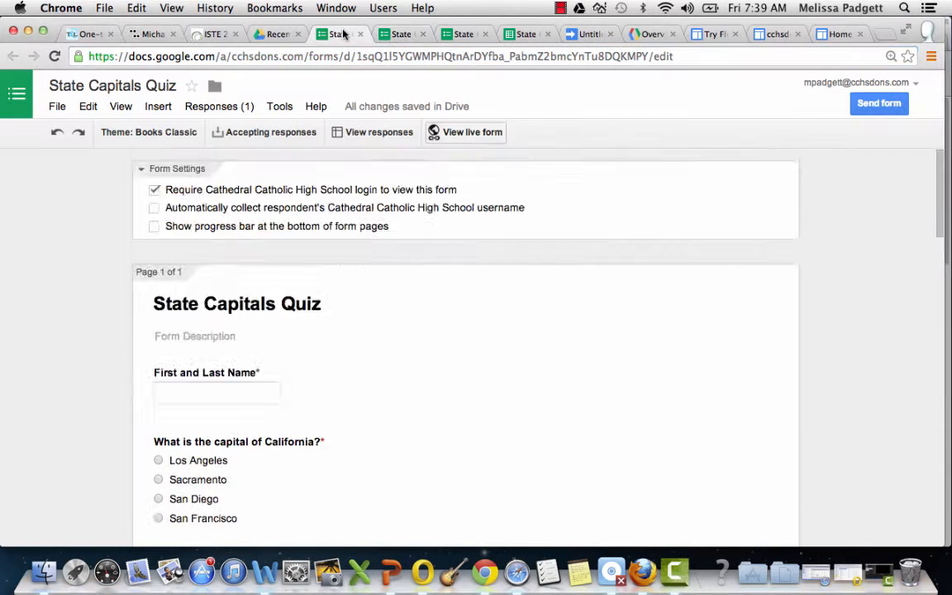
scroll(572, 146, "down", 5)
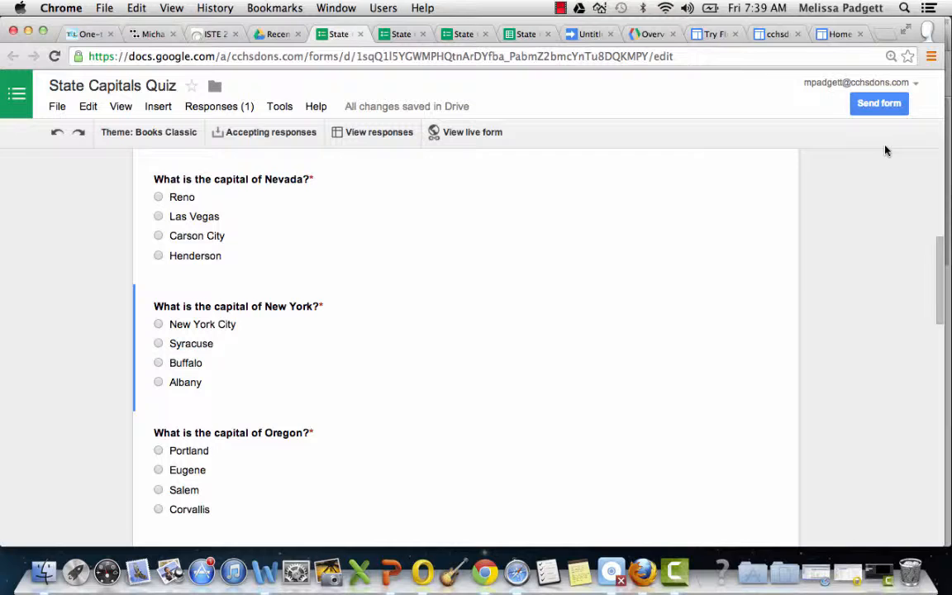
scroll(697, 240, "up", 5)
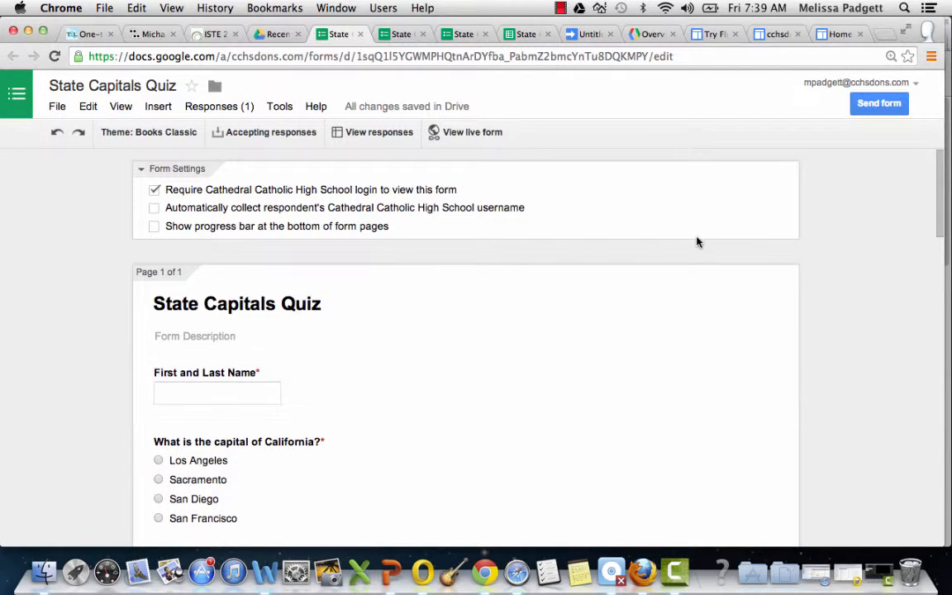
left_click(880, 106)
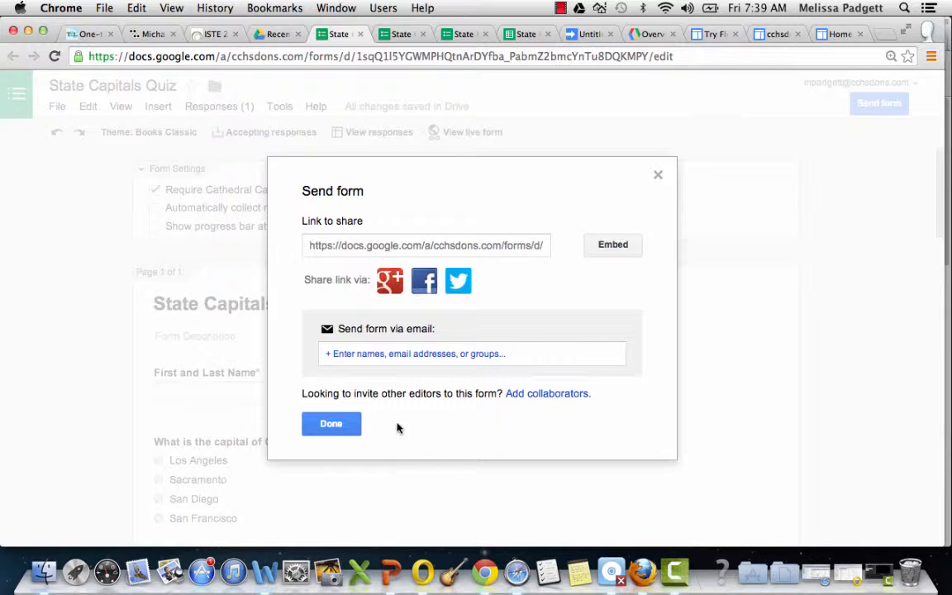
left_click(658, 174)
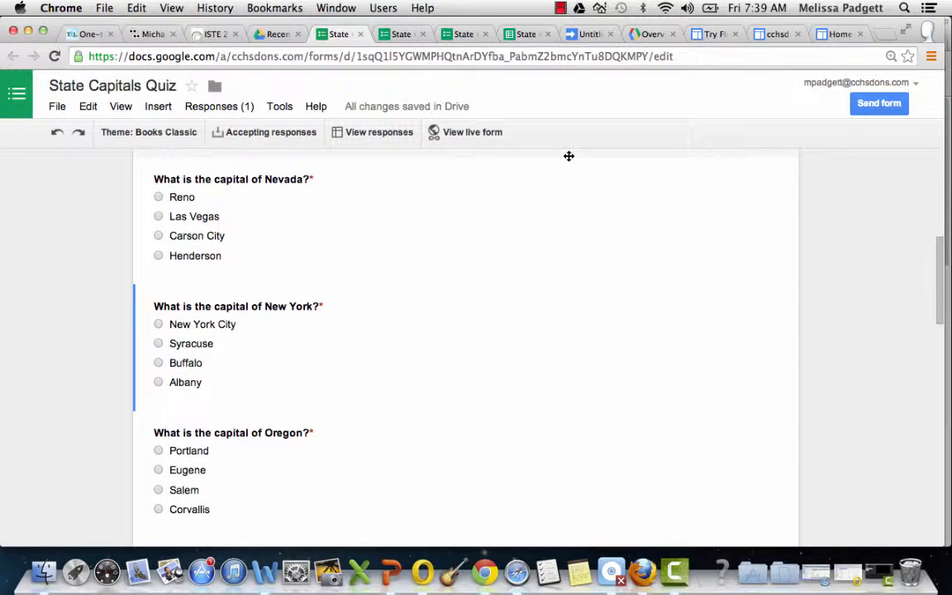
Step: Switch to the Google Sites Home page, start editing it, and select the completed State Capitals Quiz form from Drive for insertion
left_click(840, 34)
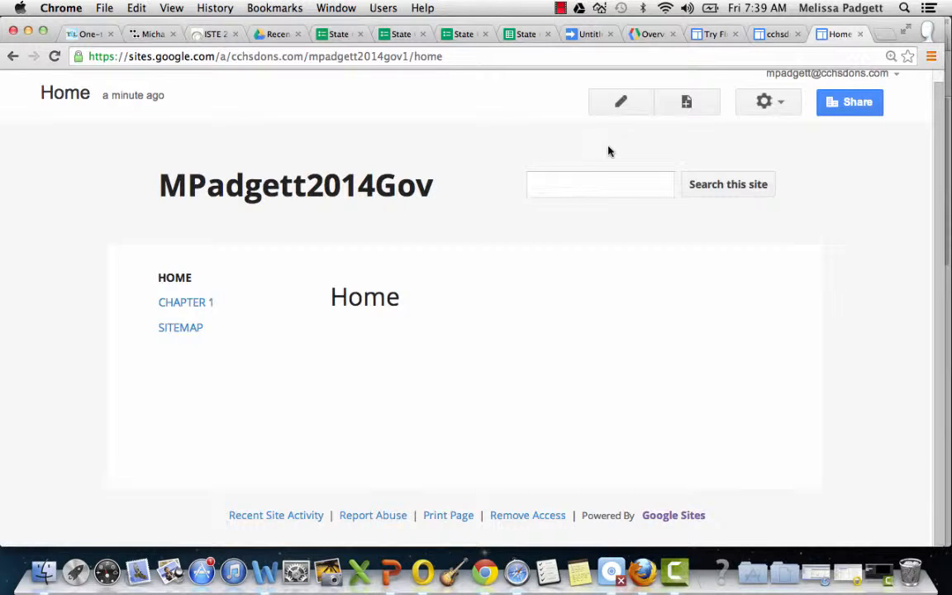
left_click(621, 101)
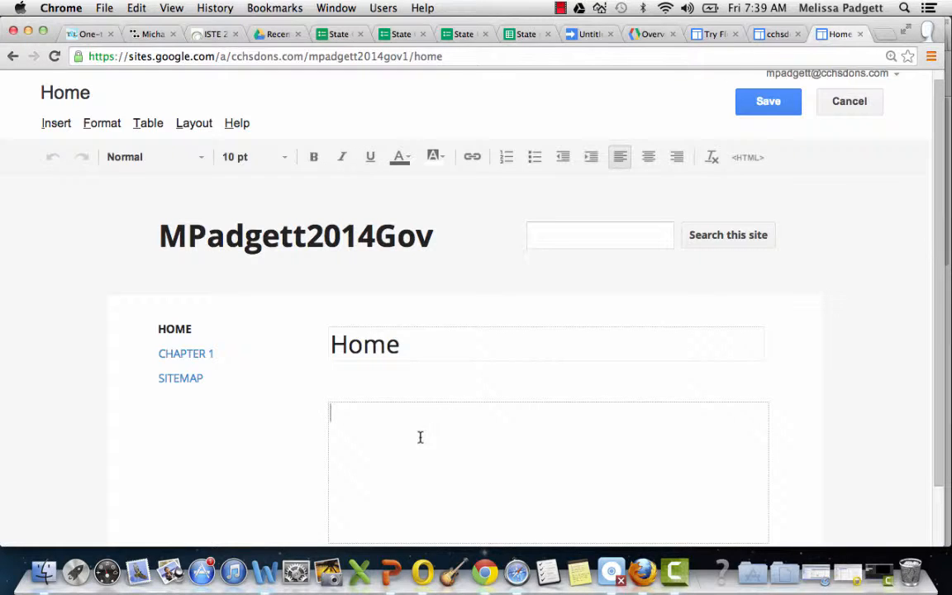
left_click(57, 126)
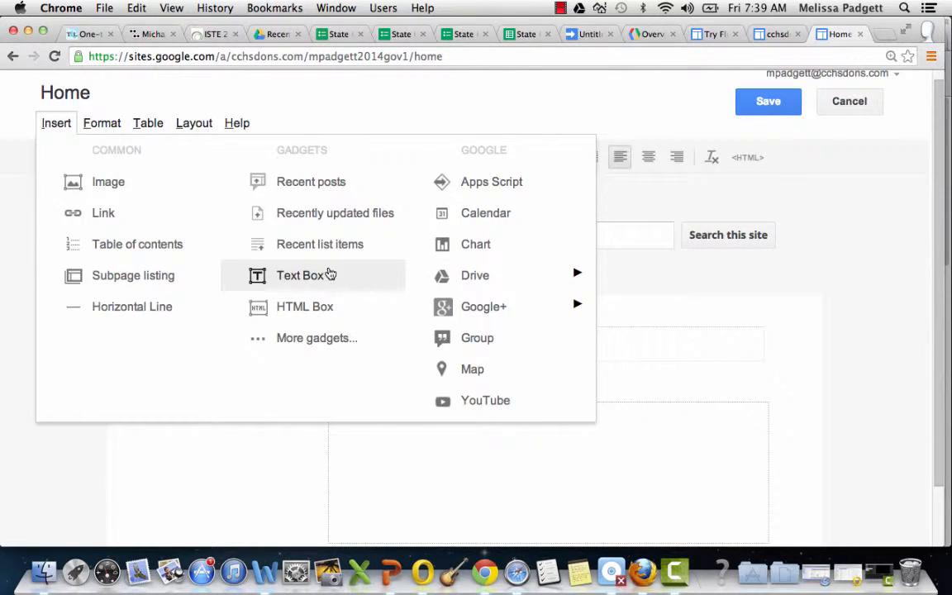
mouse_move(477, 279)
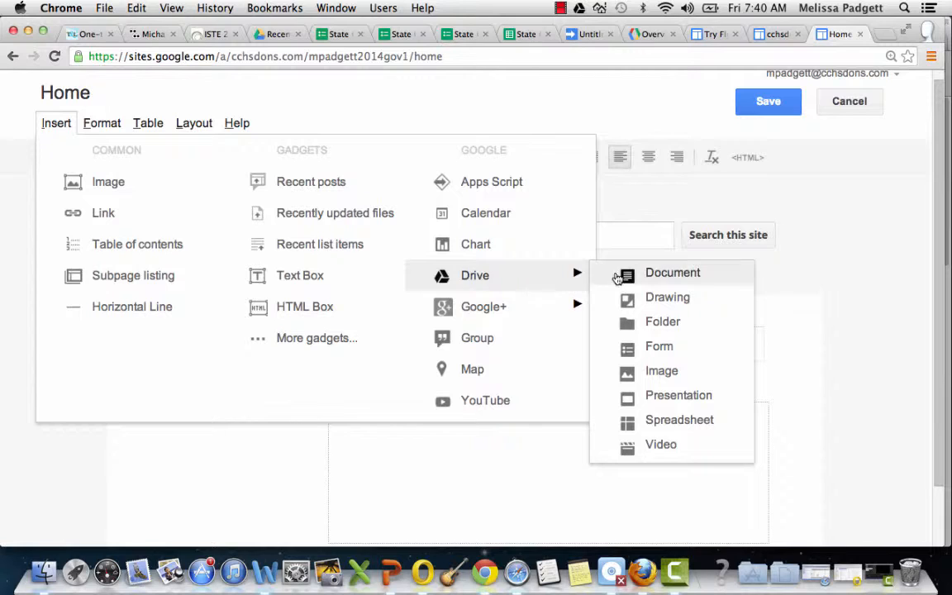
left_click(645, 348)
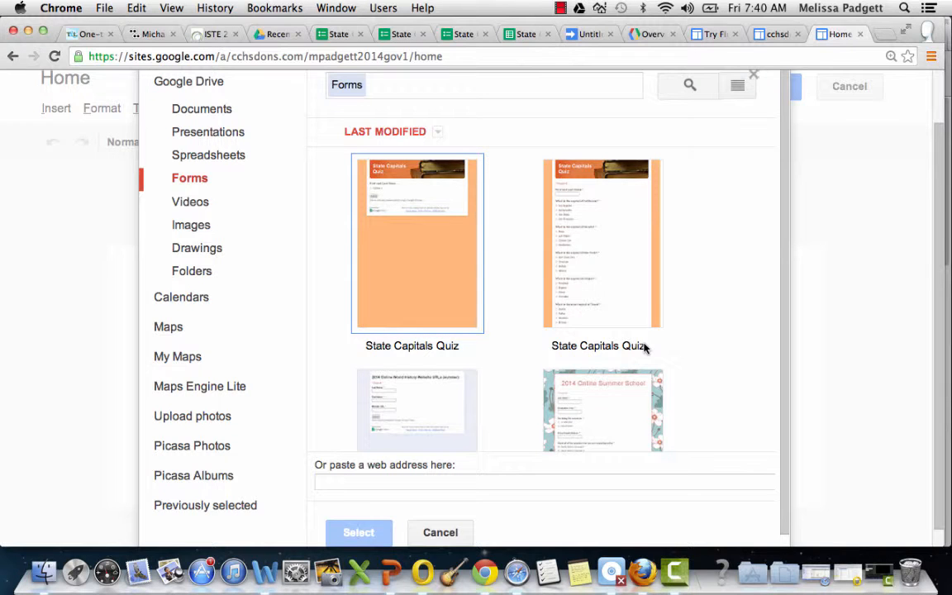
scroll(645, 348, "down", 2)
scroll(645, 348, "up", 2)
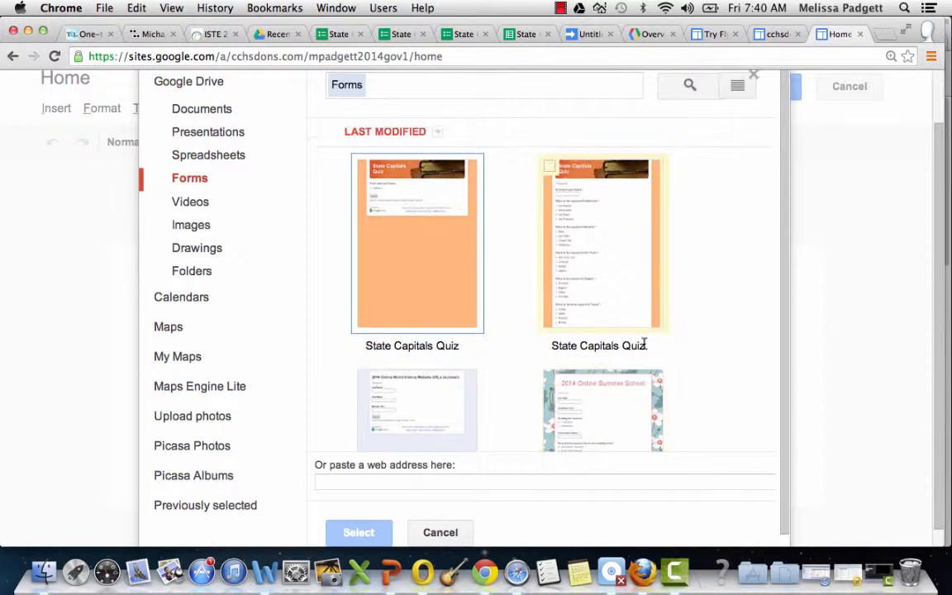
left_click(608, 228)
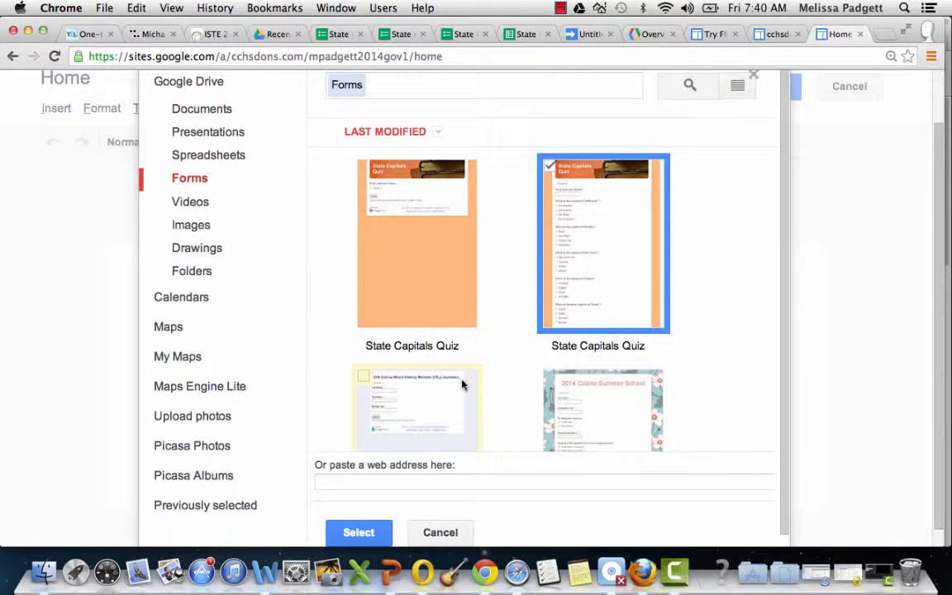
left_click(357, 532)
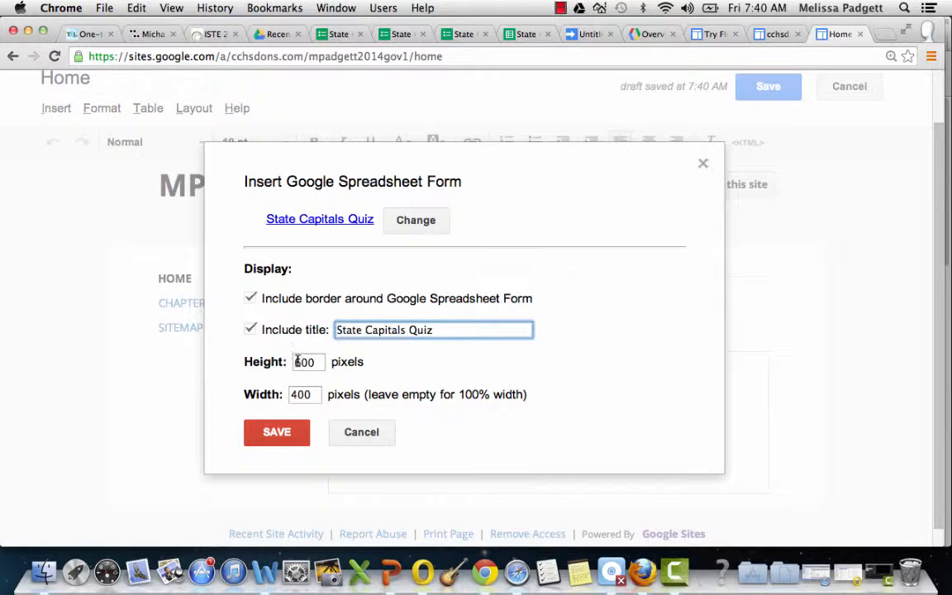
Step: Clear the quiz form's width so it uses 100% width, and insert it into the Home page
left_click(305, 400)
double_click(305, 400)
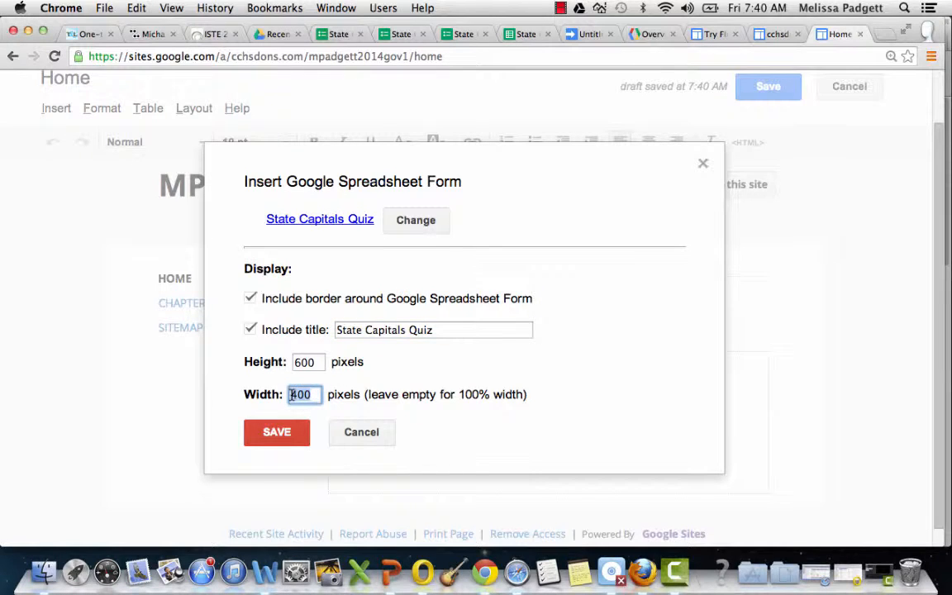
key("BackSpace")
left_click(281, 435)
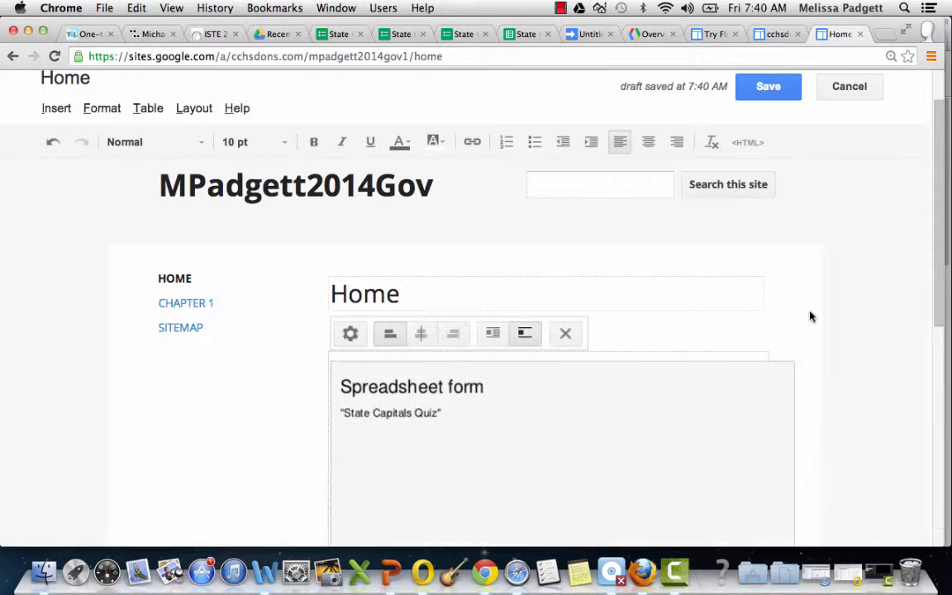
Step: Save the edited Home page and look over the embedded State Capitals Quiz
scroll(810, 317, "down", 2)
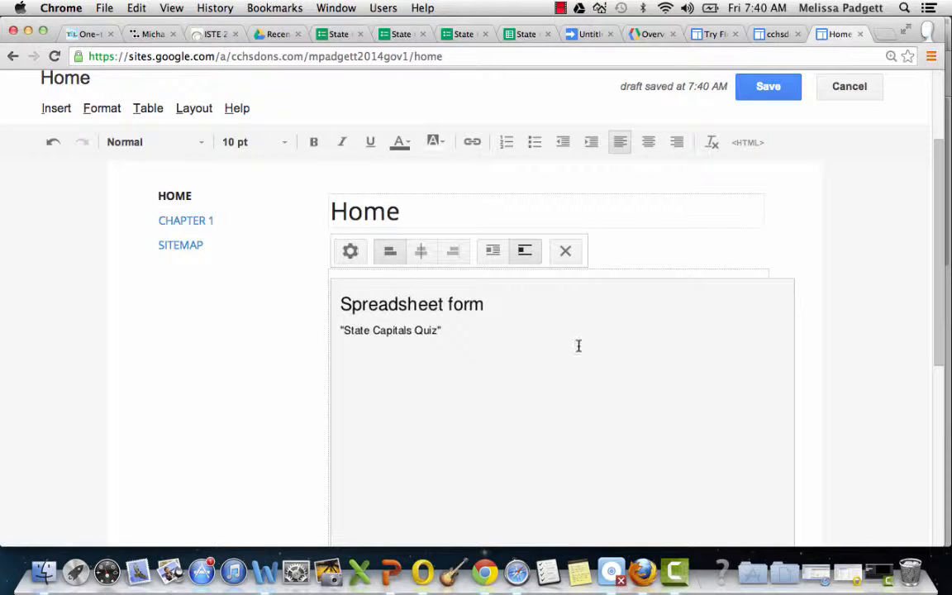
left_click(776, 94)
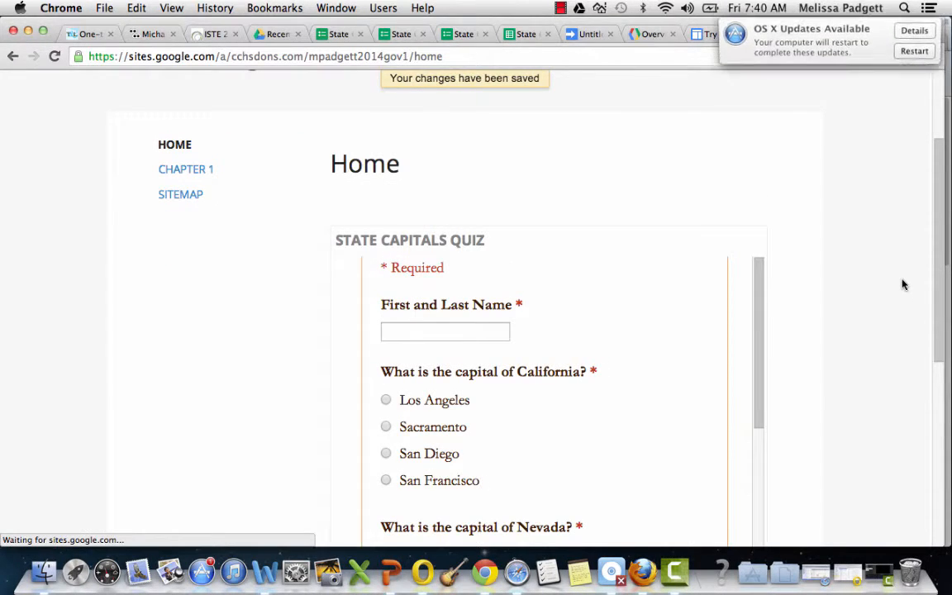
scroll(591, 386, "down", 3)
scroll(591, 386, "down", 8)
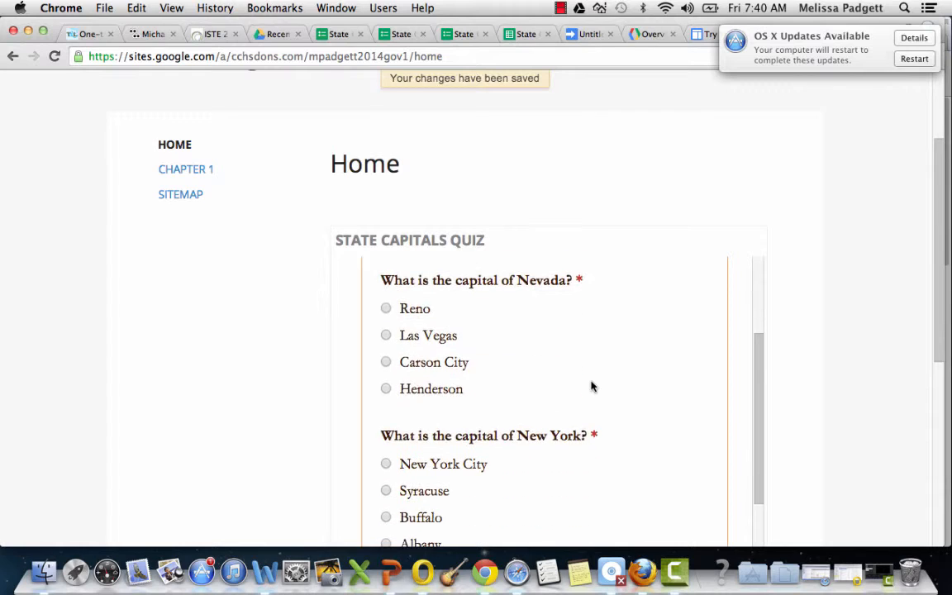
scroll(591, 386, "up", 15)
scroll(591, 386, "down", 5)
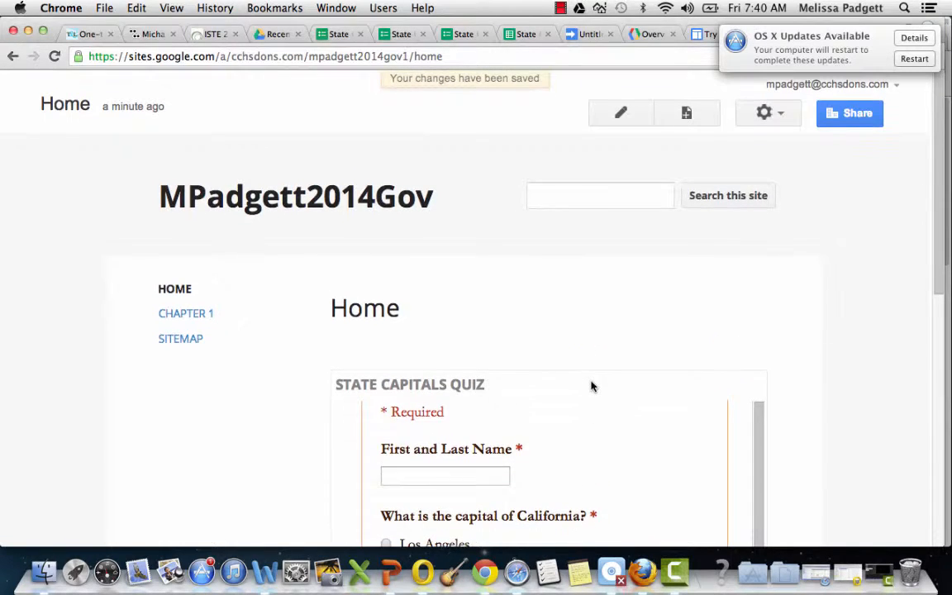
scroll(591, 386, "up", 5)
scroll(855, 297, "down", 5)
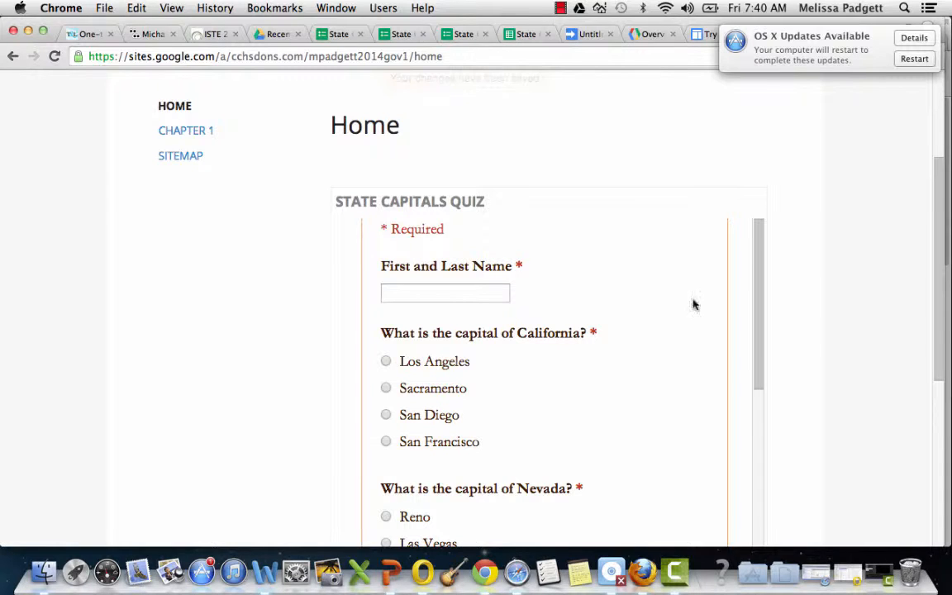
Step: Review the remaining questions of the State Capitals Quiz embedded on the Home page
scroll(558, 391, "down", 12)
scroll(557, 394, "down", 15)
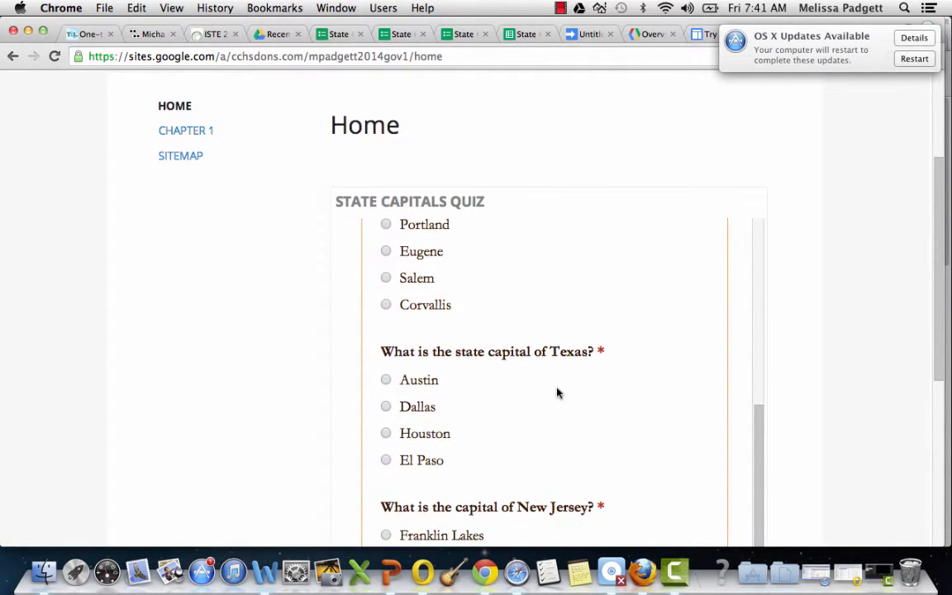
scroll(557, 393, "down", 3)
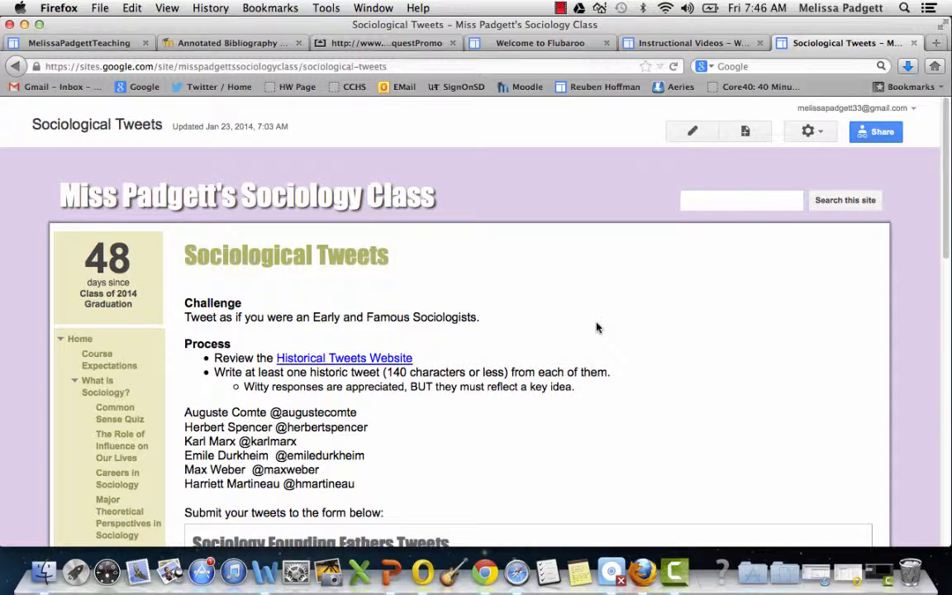
Step: In Firefox, examine the sociology class site's Sociological Tweets page and the fields of its embedded Sociology Founding Fathers Tweets form
scroll(597, 328, "down", 3)
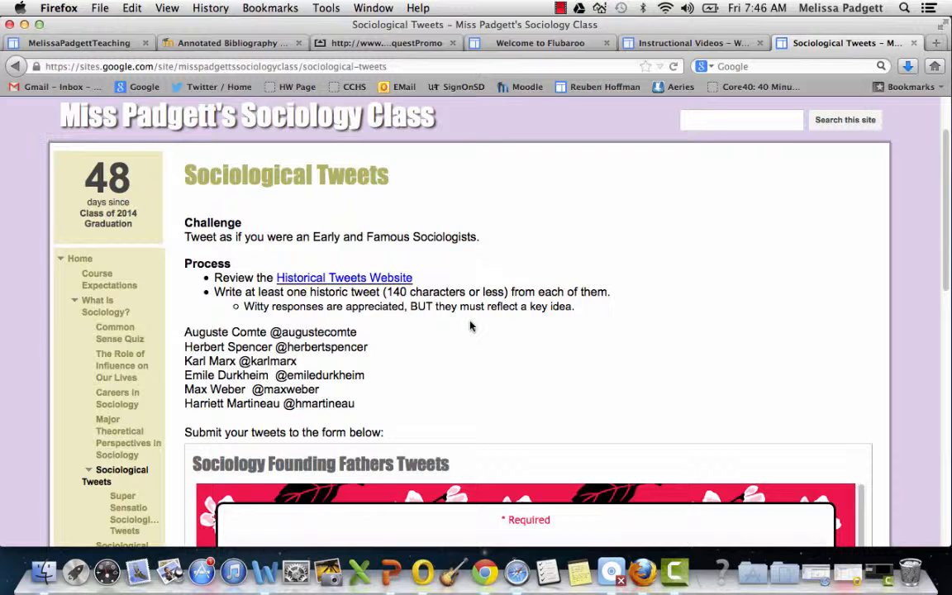
scroll(469, 325, "down", 5)
scroll(470, 327, "down", 2)
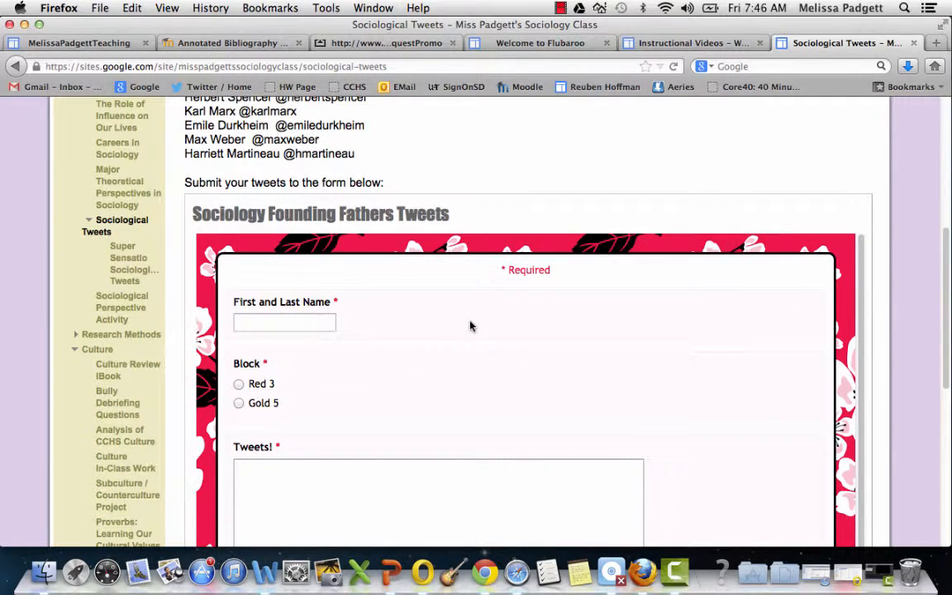
scroll(469, 326, "down", 2)
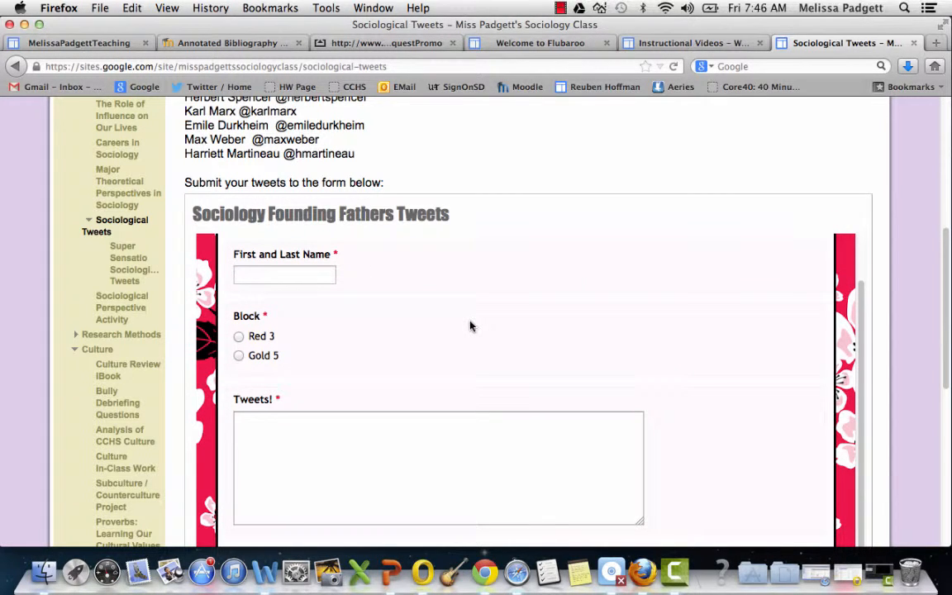
scroll(470, 325, "up", 2)
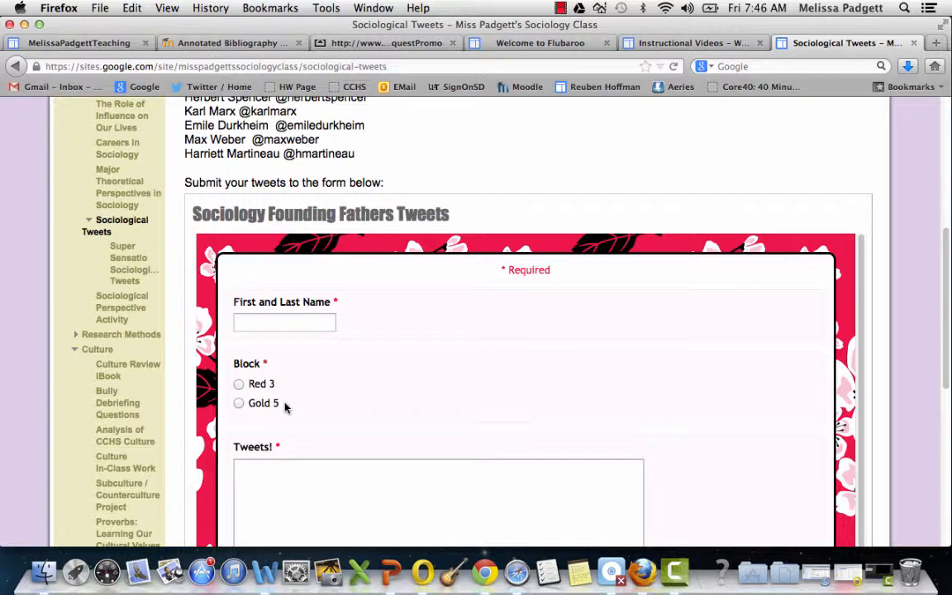
scroll(284, 407, "down", 2)
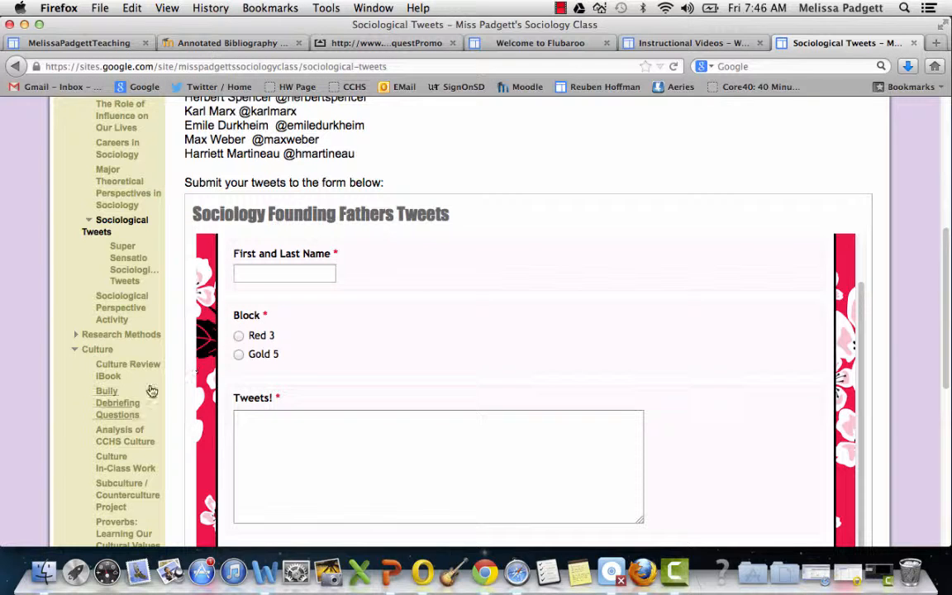
Step: Open the Bully Debriefing Questions page and examine its embedded form, including the Block choices and the paragraph questions
left_click(119, 403)
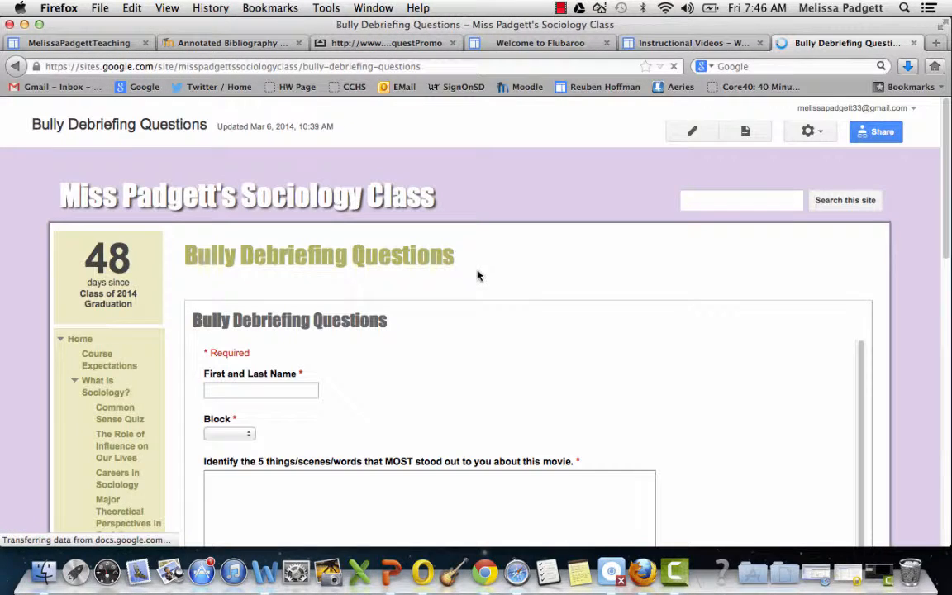
scroll(550, 334, "down", 1)
scroll(550, 334, "down", 2)
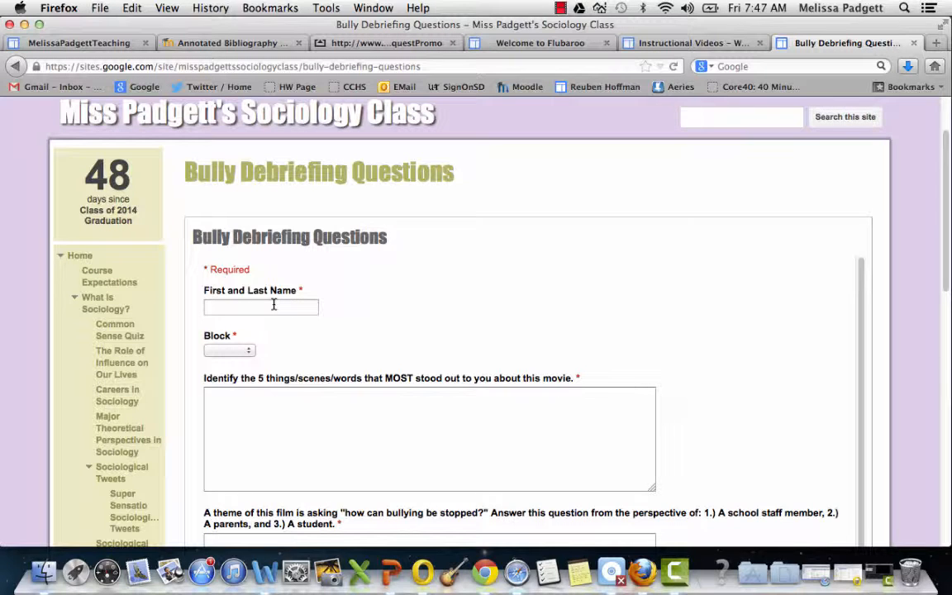
left_click(246, 351)
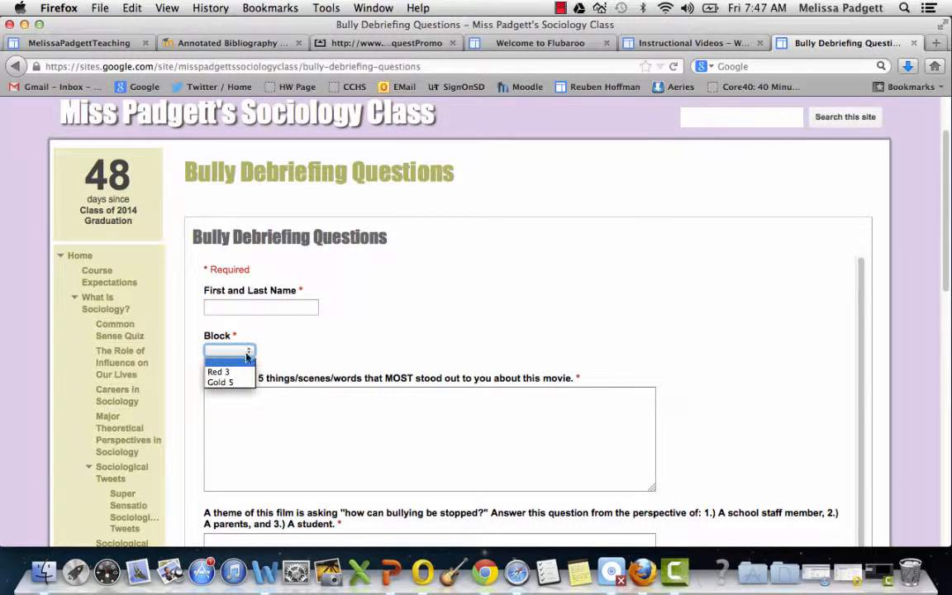
left_click(242, 374)
scroll(614, 376, "down", 4)
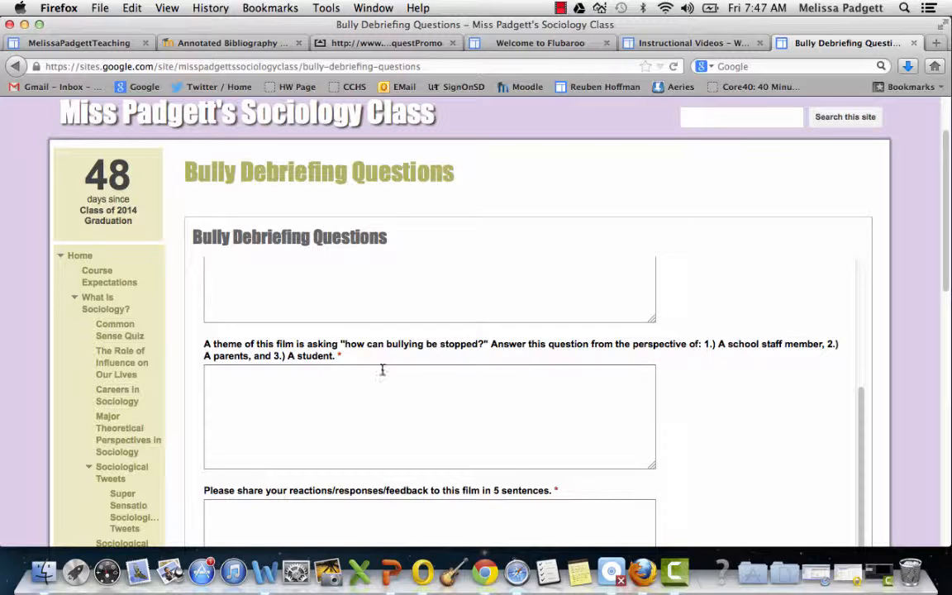
scroll(554, 423, "up", 5)
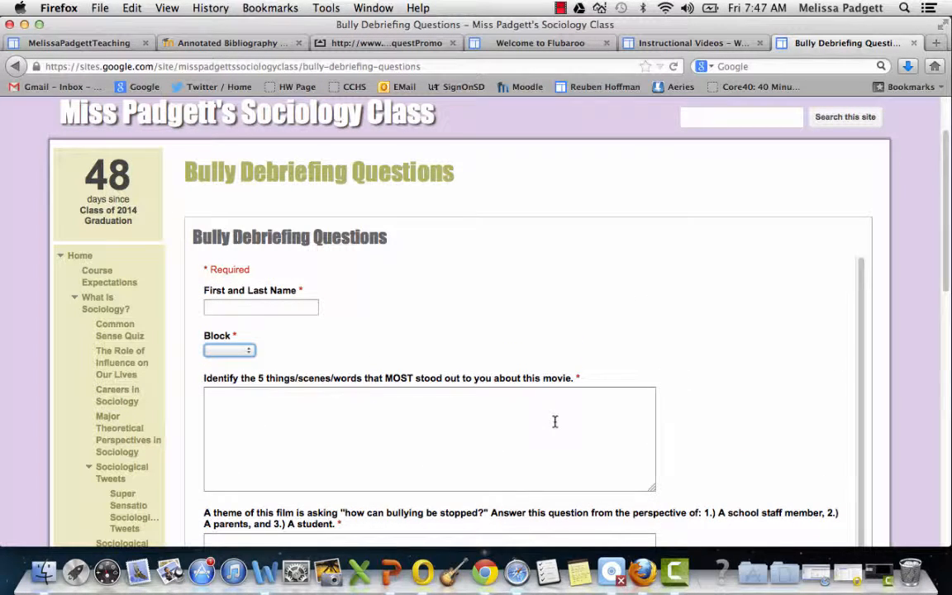